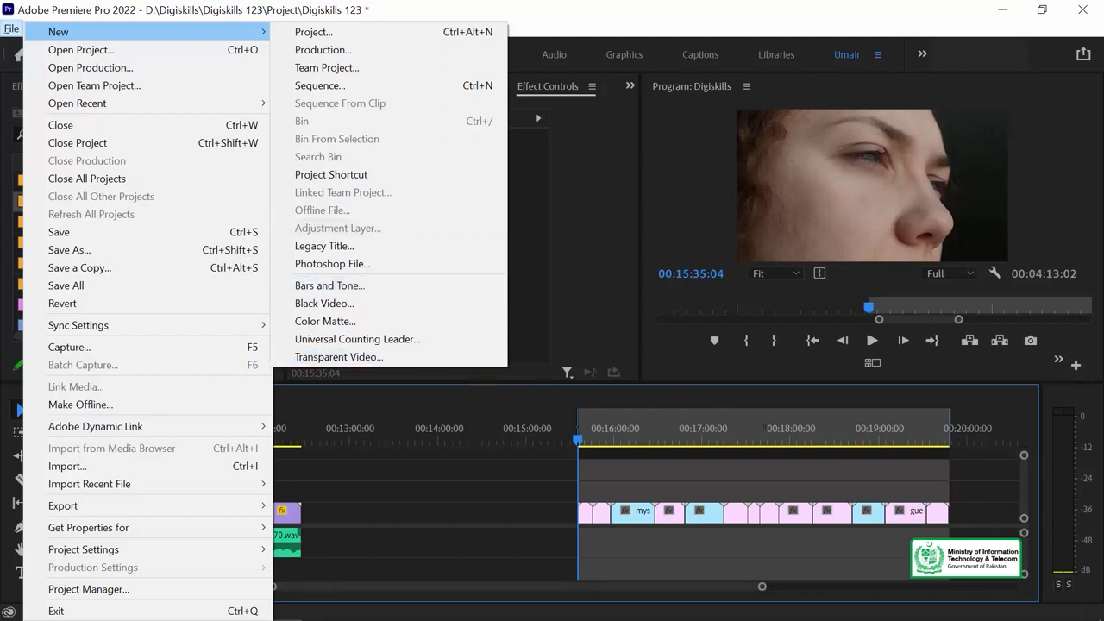
{"action": "left_click", "coordinate": [489, 405]}
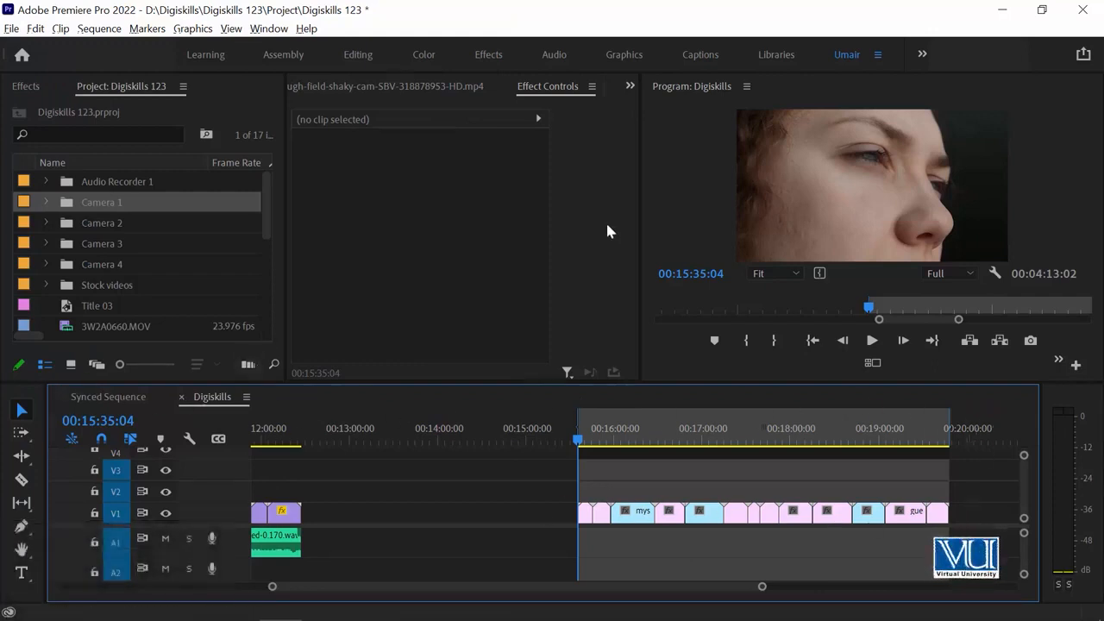
{"action": "left_click", "coordinate": [681, 163]}
{"action": "left_click", "coordinate": [480, 238]}
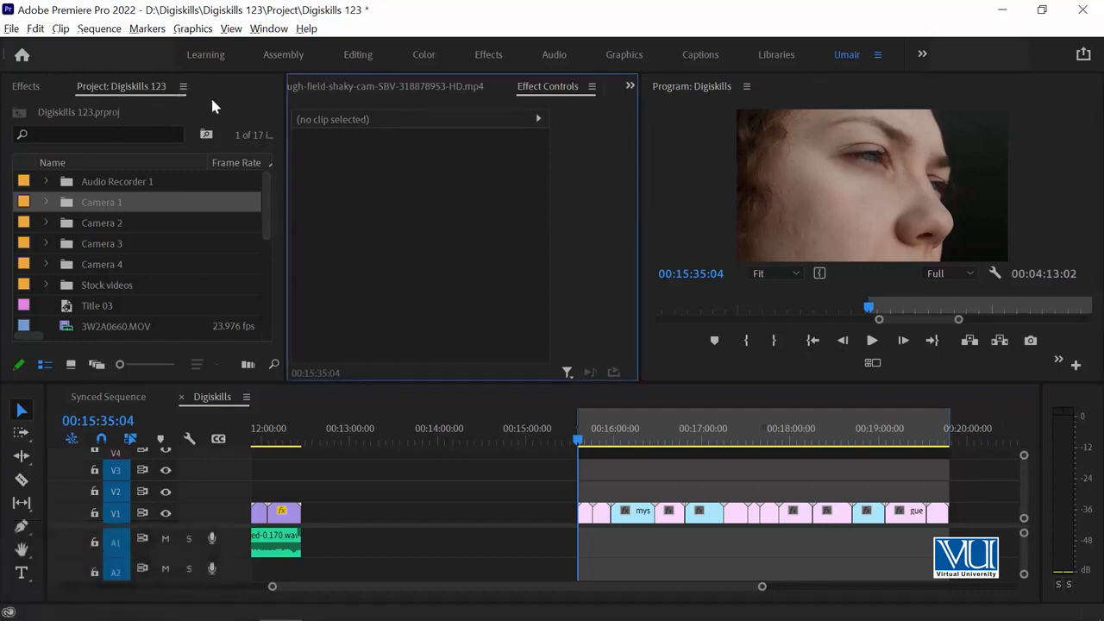
Create a new 1920 × 1080 adjustment layer in the project with a 25.00 fps timebase and square pixels.
{"action": "left_click", "coordinate": [118, 101]}
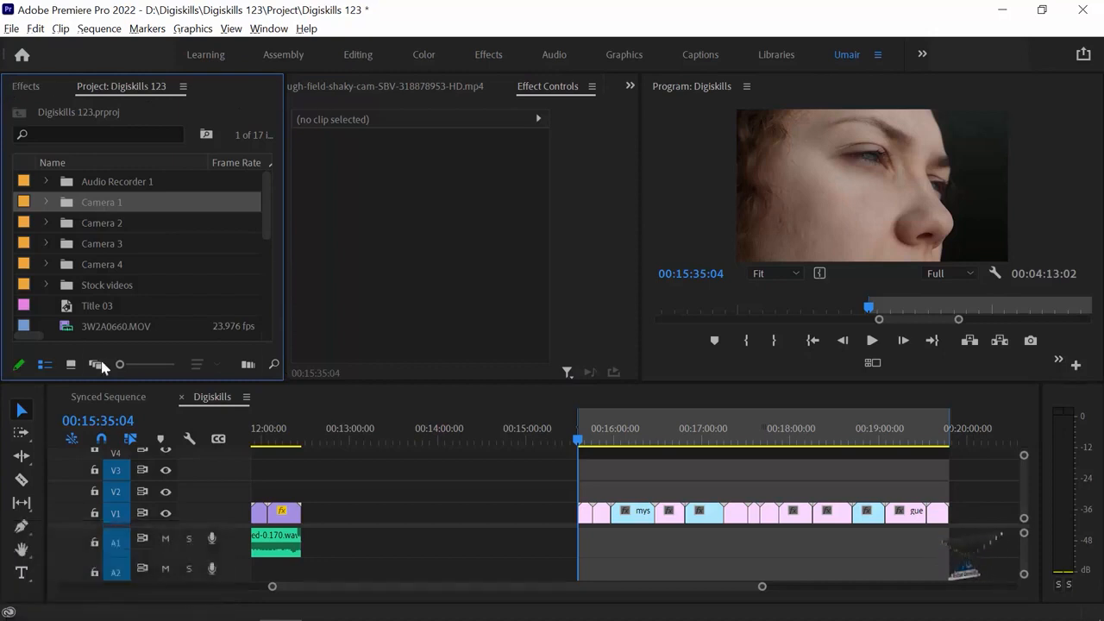
{"action": "left_click", "coordinate": [11, 30]}
{"action": "mouse_move", "coordinate": [86, 33]}
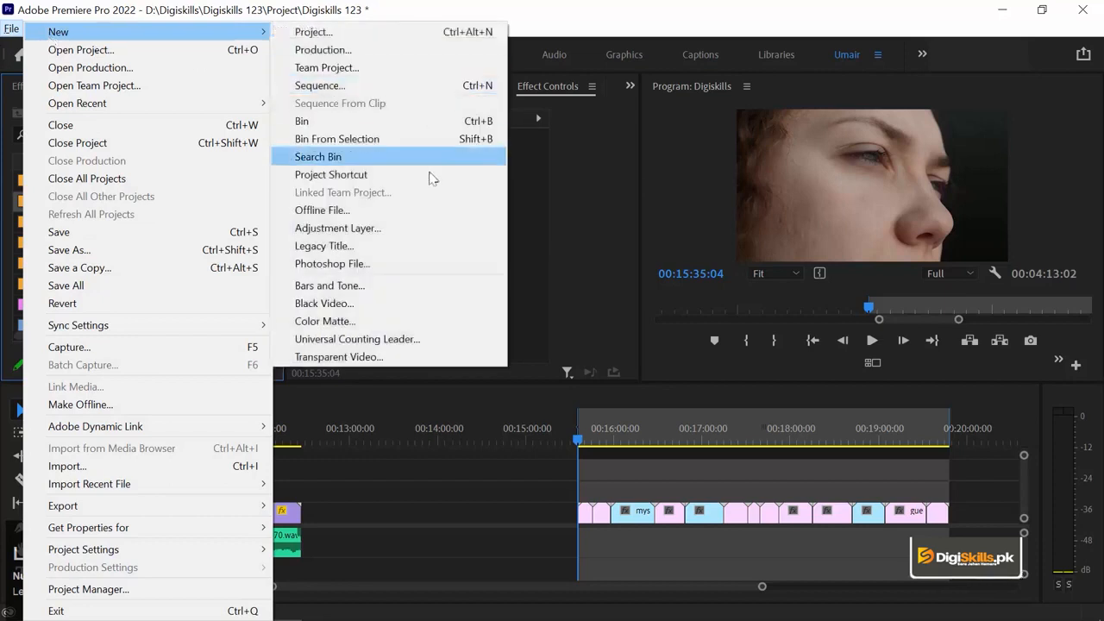
{"action": "left_click", "coordinate": [384, 230]}
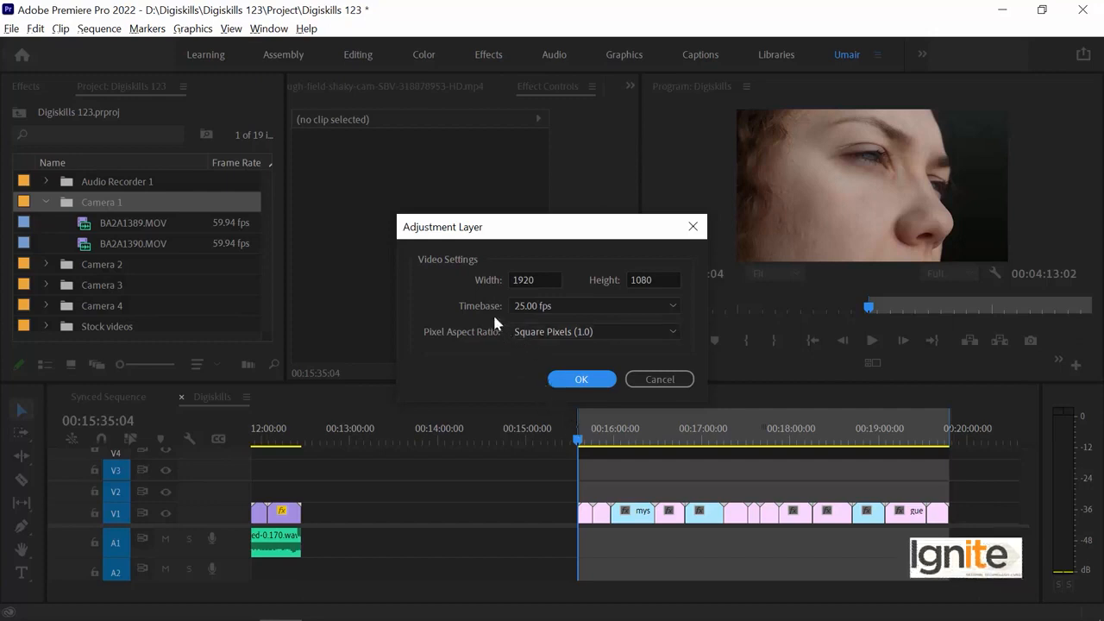
{"action": "left_click_drag", "start_coordinate": [534, 280], "coordinate": [499, 284]}
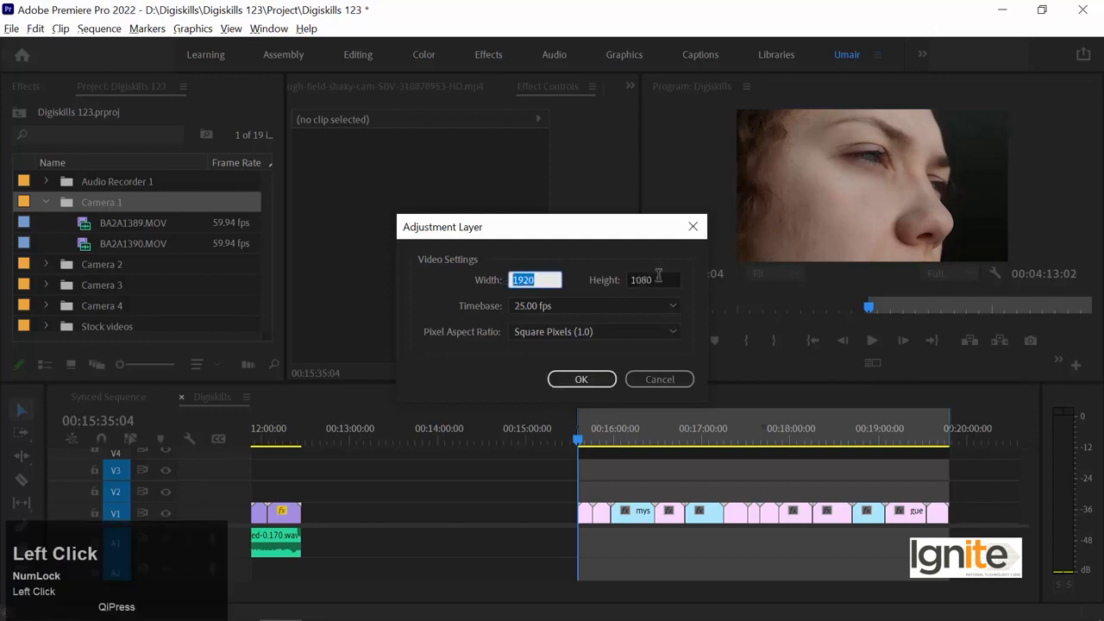
{"action": "left_click", "coordinate": [658, 278]}
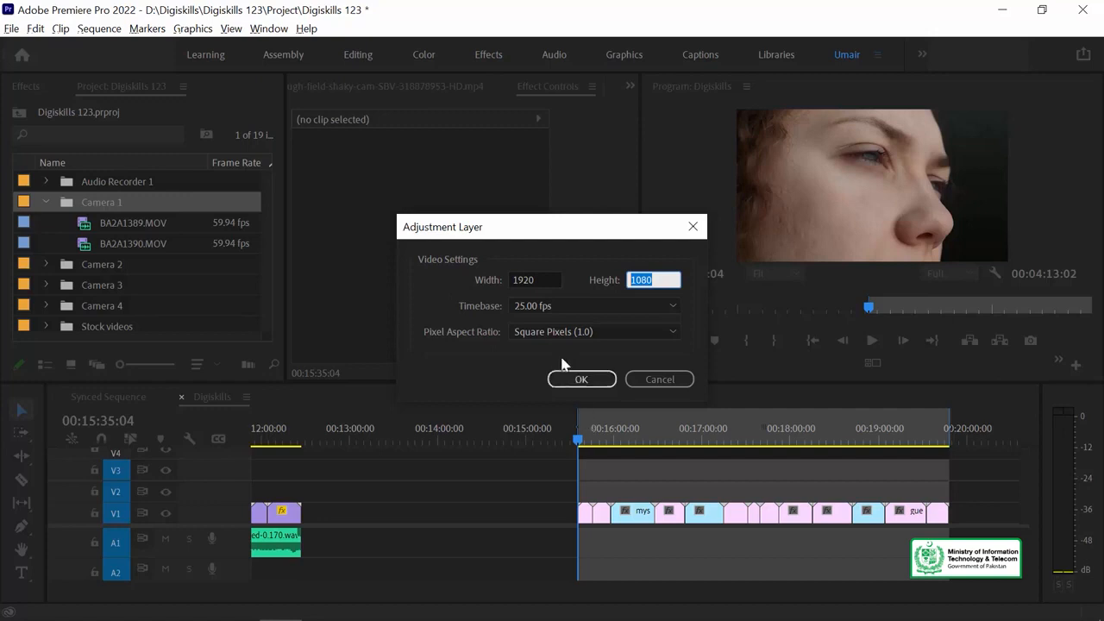
{"action": "left_click", "coordinate": [581, 380]}
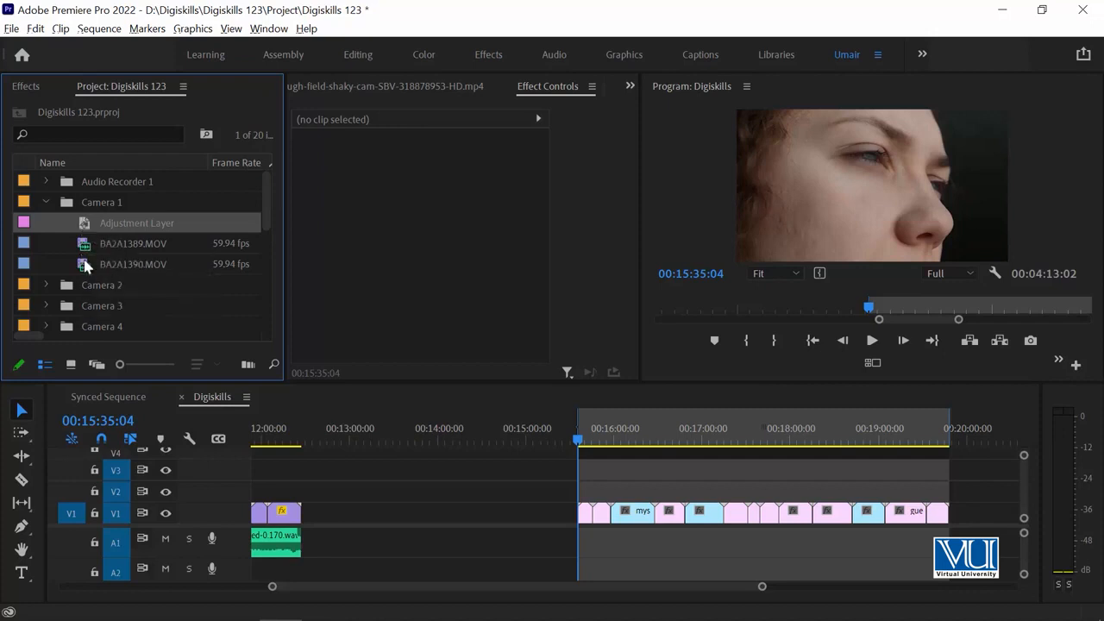
Place the adjustment layer on track V3 above the stock clips and extend it to the end of the last clip.
{"action": "left_click_drag", "start_coordinate": [84, 226], "coordinate": [867, 461]}
{"action": "key", "text": "minus"}
{"action": "left_click_drag", "start_coordinate": [753, 470], "coordinate": [792, 466]}
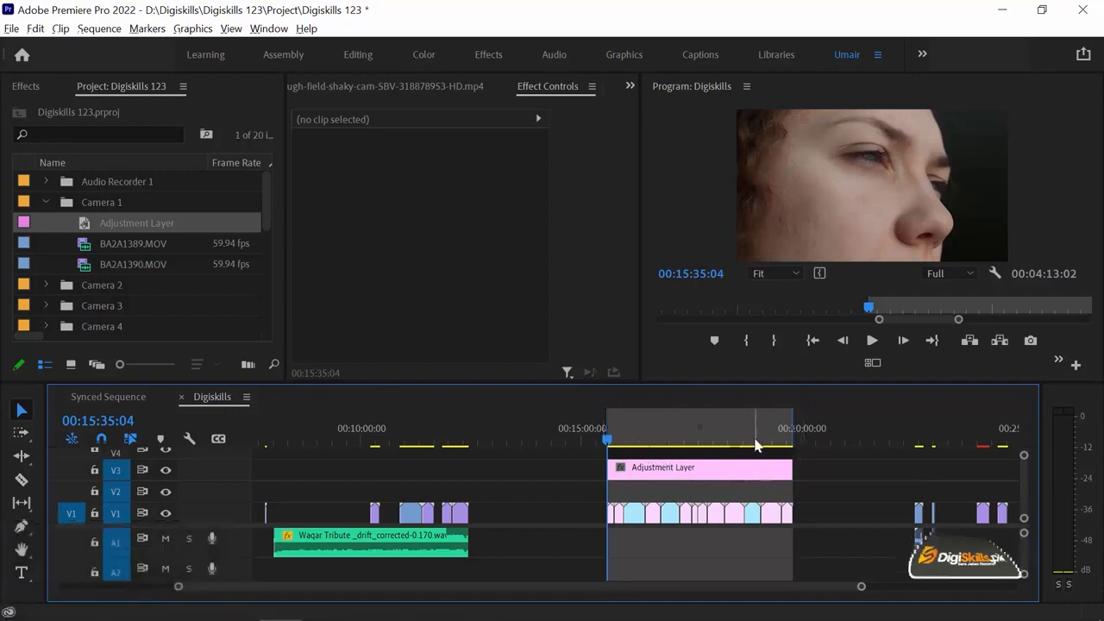
Park the playhead at 00:15:50:23 on the man's close-up clip and select the adjustment layer on V3.
{"action": "left_click", "coordinate": [663, 432]}
{"action": "key", "text": "equal"}
{"action": "key", "text": "equal"}
{"action": "left_click_drag", "start_coordinate": [624, 437], "coordinate": [526, 447]}
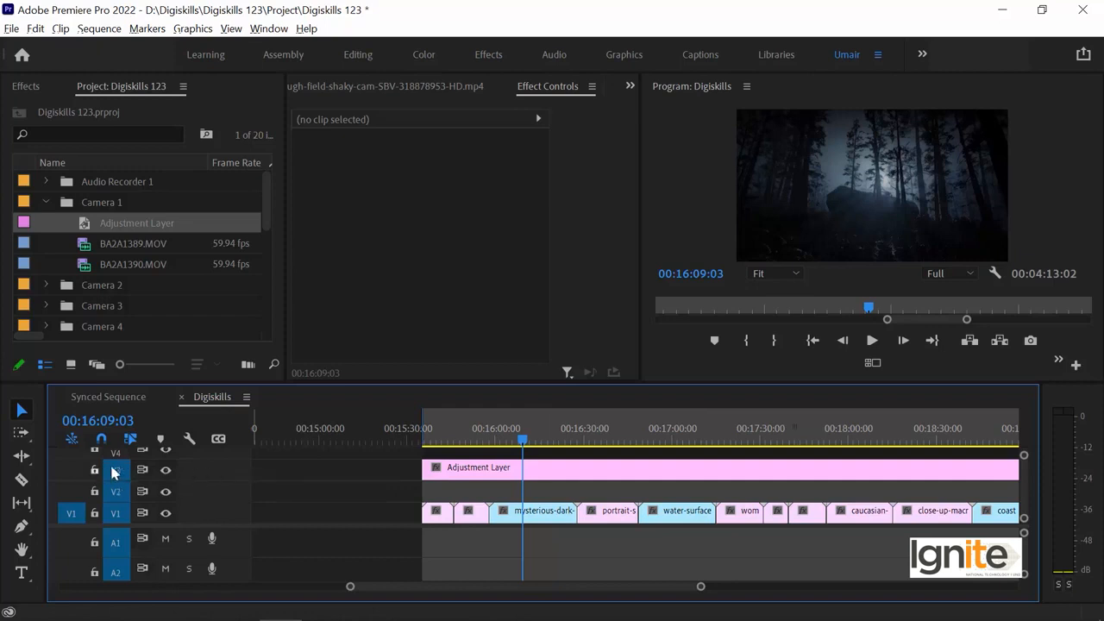
{"action": "left_click", "coordinate": [470, 429]}
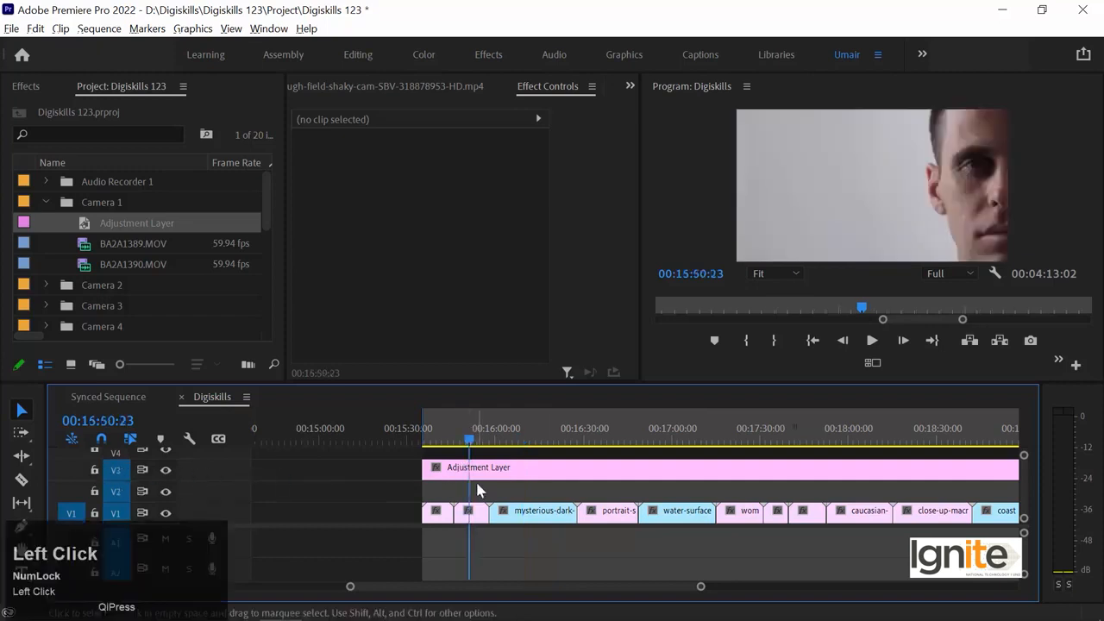
{"action": "left_click", "coordinate": [493, 468]}
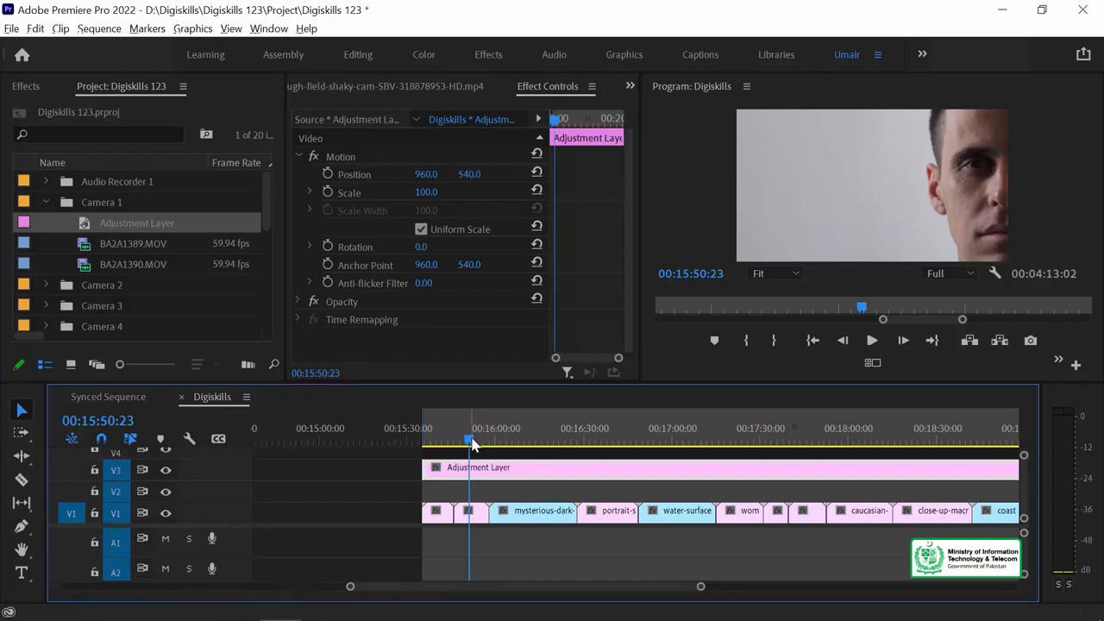
Switch to the Color workspace and place the playhead at 00:15:47:17 on the man's close-up clip.
{"action": "left_click", "coordinate": [31, 85]}
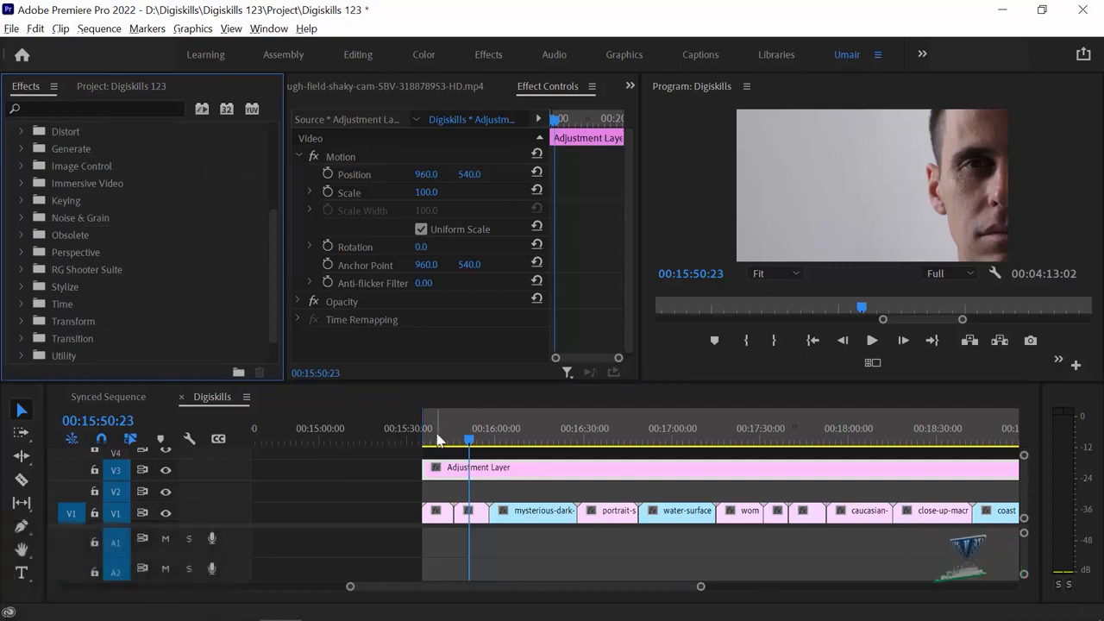
{"action": "left_click", "coordinate": [418, 54]}
{"action": "left_click", "coordinate": [692, 437]}
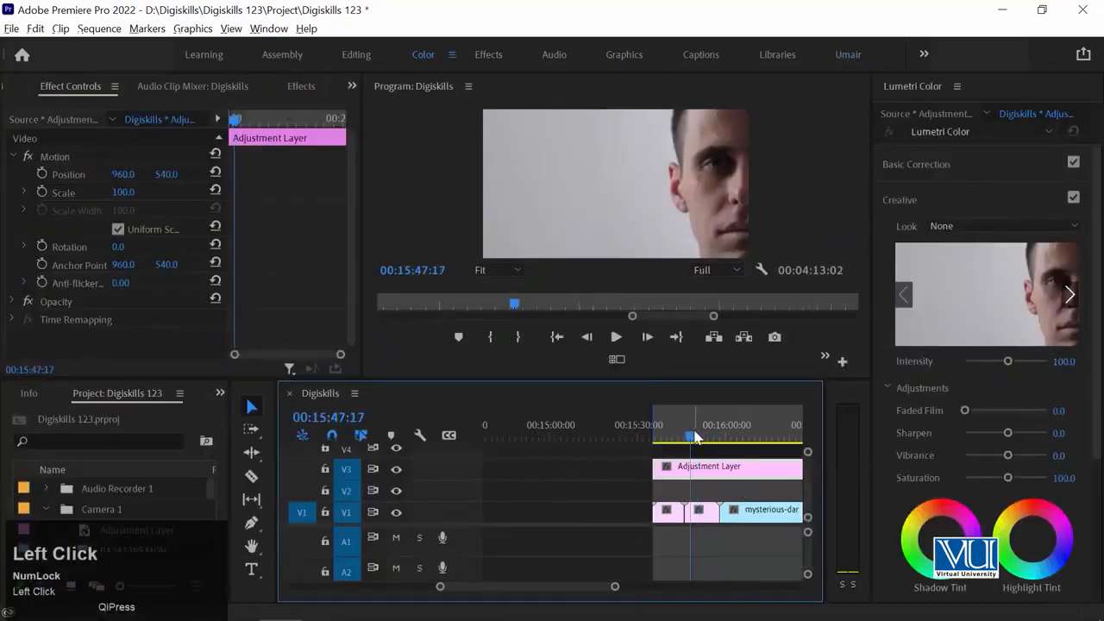
{"action": "scroll", "coordinate": [690, 445], "scroll_direction": "right", "scroll_amount": 1}
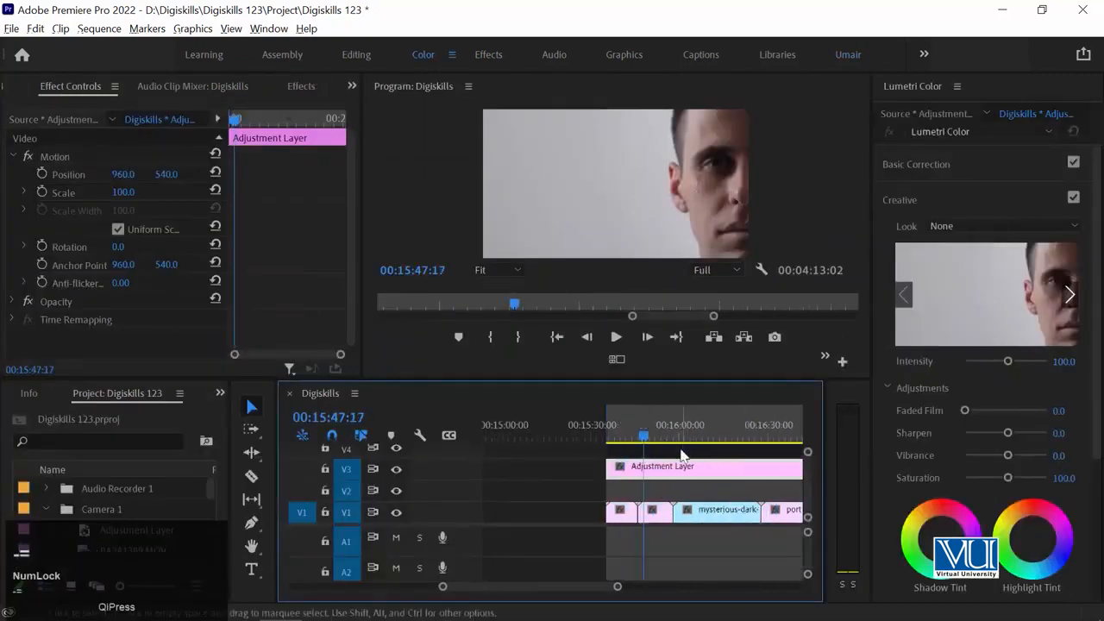
{"action": "left_click", "coordinate": [117, 394]}
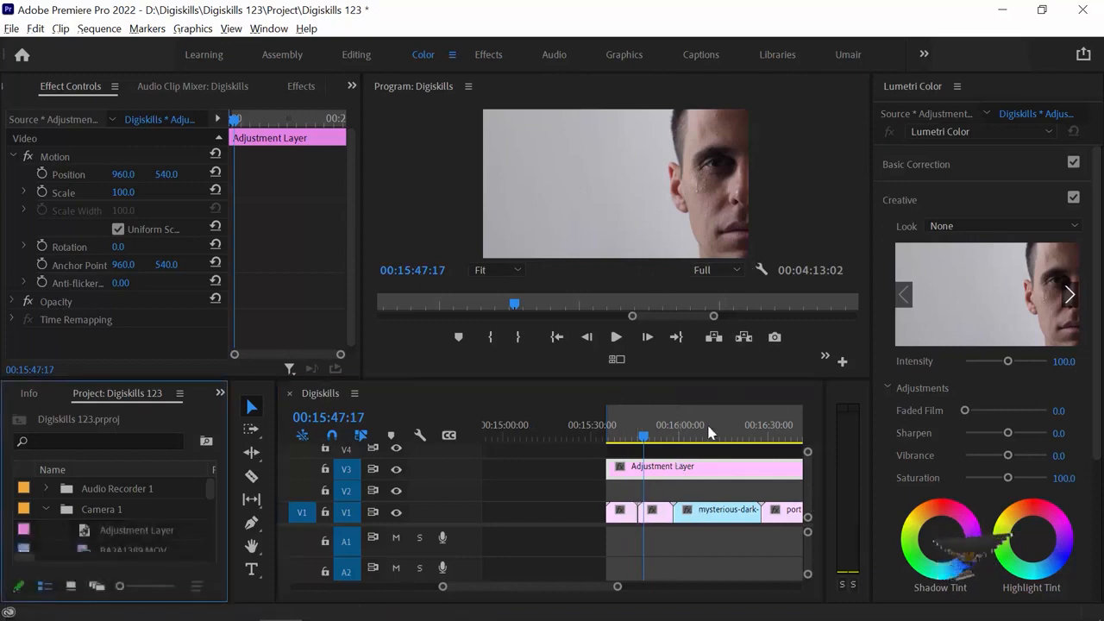
Set the adjustment layer's Basic Correction to Temperature -60.4, Tint -16.7, Contrast -66.7, Highlights -37.5, Shadows -2.1 and Whites -52.1.
{"action": "left_click", "coordinate": [663, 514]}
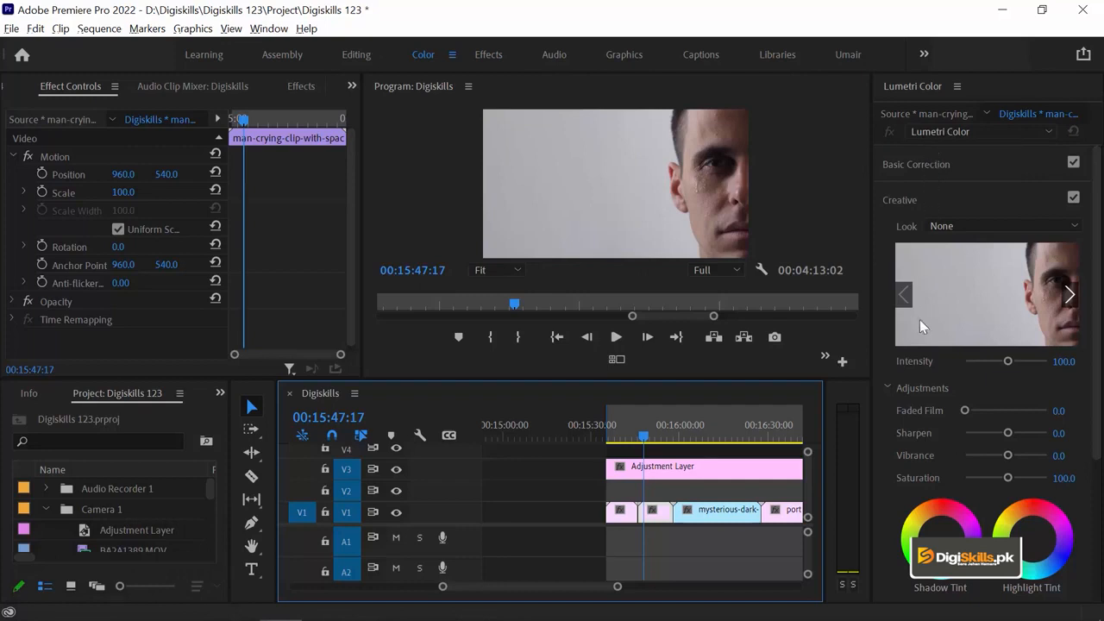
{"action": "left_click", "coordinate": [573, 479]}
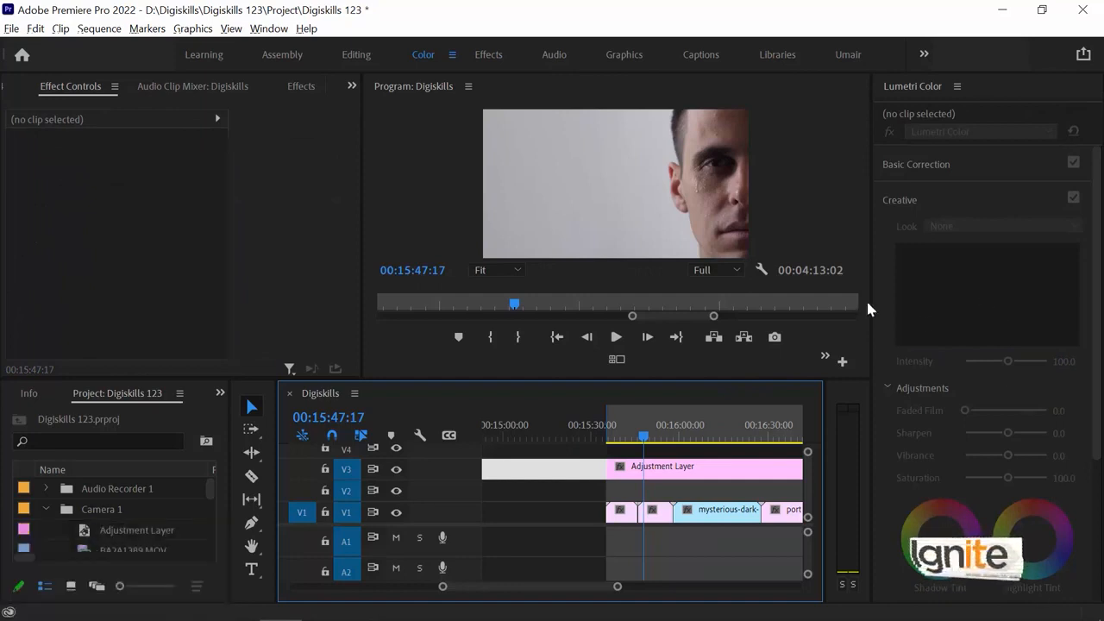
{"action": "left_click", "coordinate": [666, 474]}
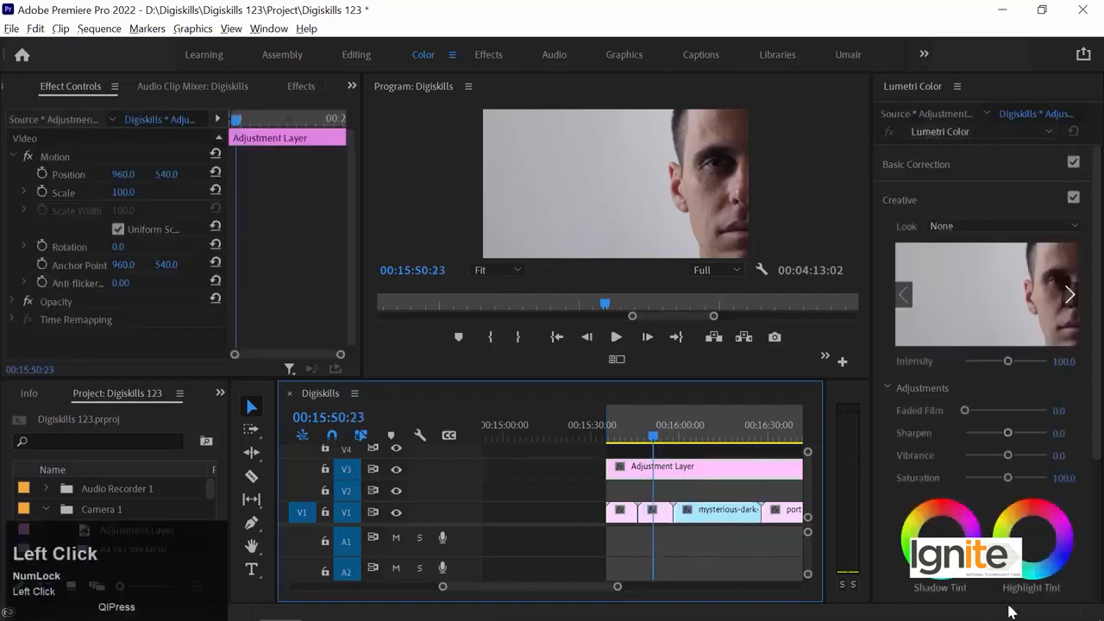
{"action": "left_click", "coordinate": [940, 164]}
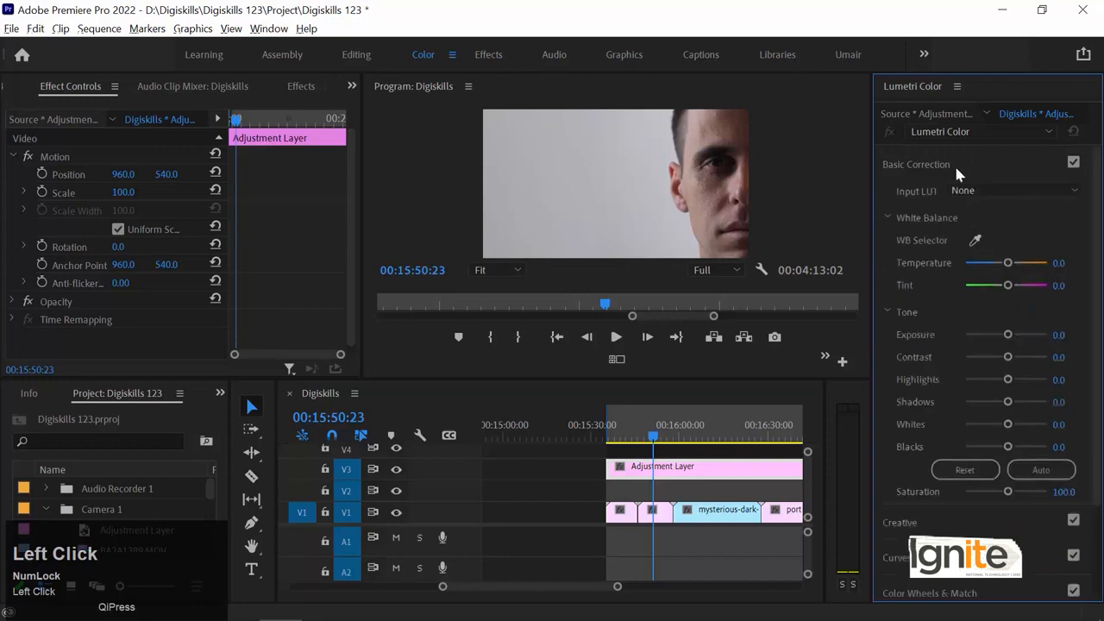
{"action": "mouse_move", "coordinate": [992, 263]}
{"action": "left_mouse_down"}
{"action": "mouse_move", "coordinate": [973, 263]}
{"action": "mouse_move", "coordinate": [1000, 283]}
{"action": "left_mouse_up"}
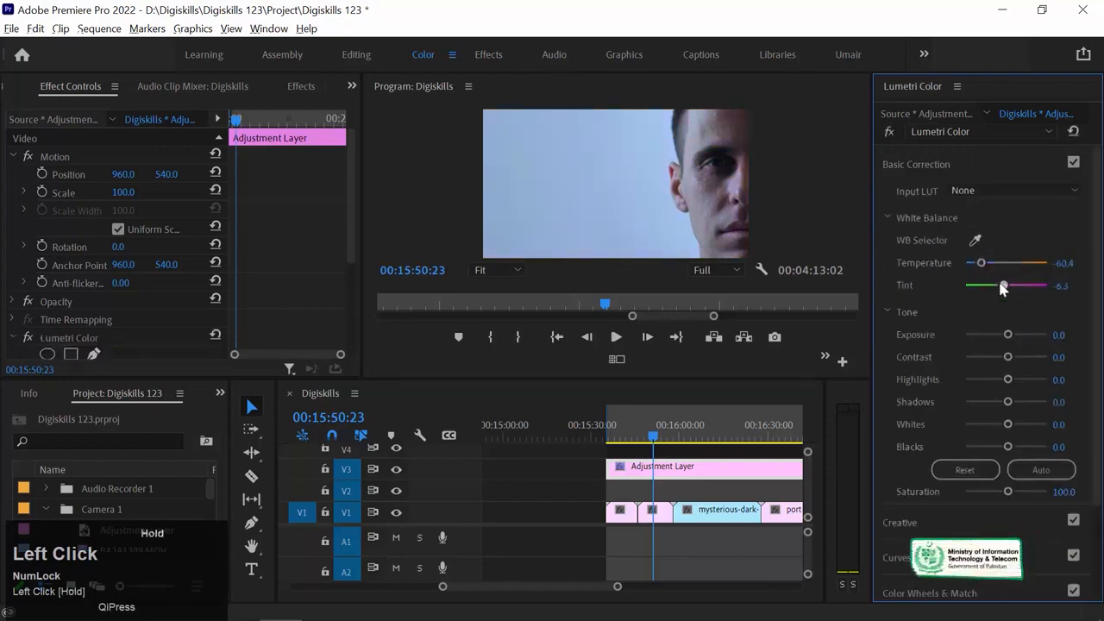
{"action": "mouse_move", "coordinate": [993, 355]}
{"action": "left_mouse_down"}
{"action": "mouse_move", "coordinate": [975, 358]}
{"action": "mouse_move", "coordinate": [1038, 357]}
{"action": "mouse_move", "coordinate": [980, 361]}
{"action": "left_mouse_up"}
{"action": "left_click", "coordinate": [991, 380]}
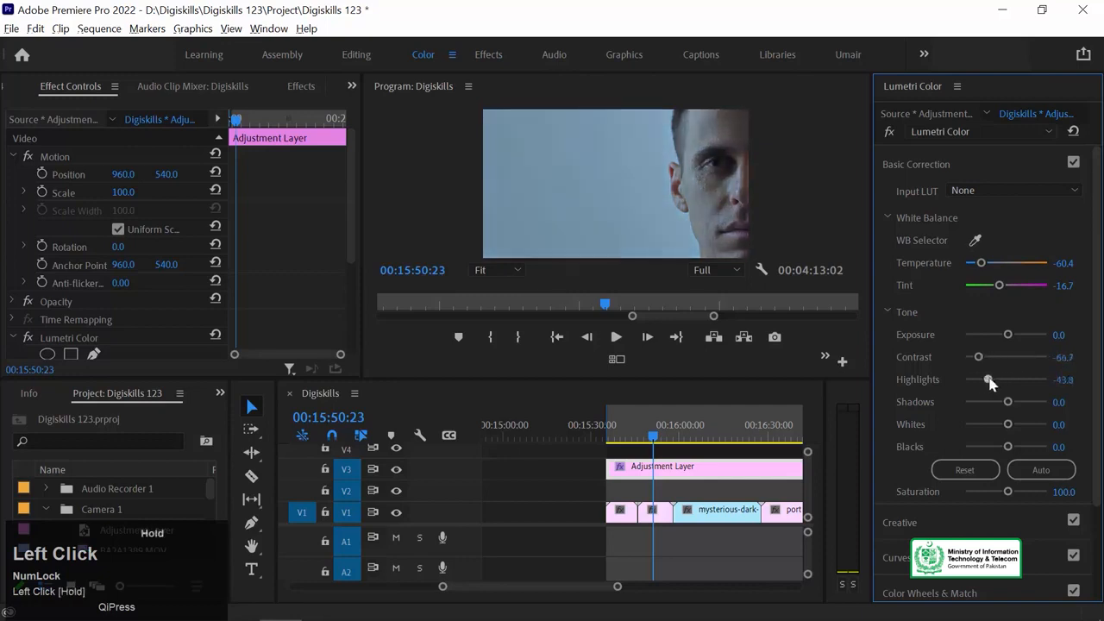
{"action": "left_click_drag", "start_coordinate": [988, 402], "coordinate": [1016, 407]}
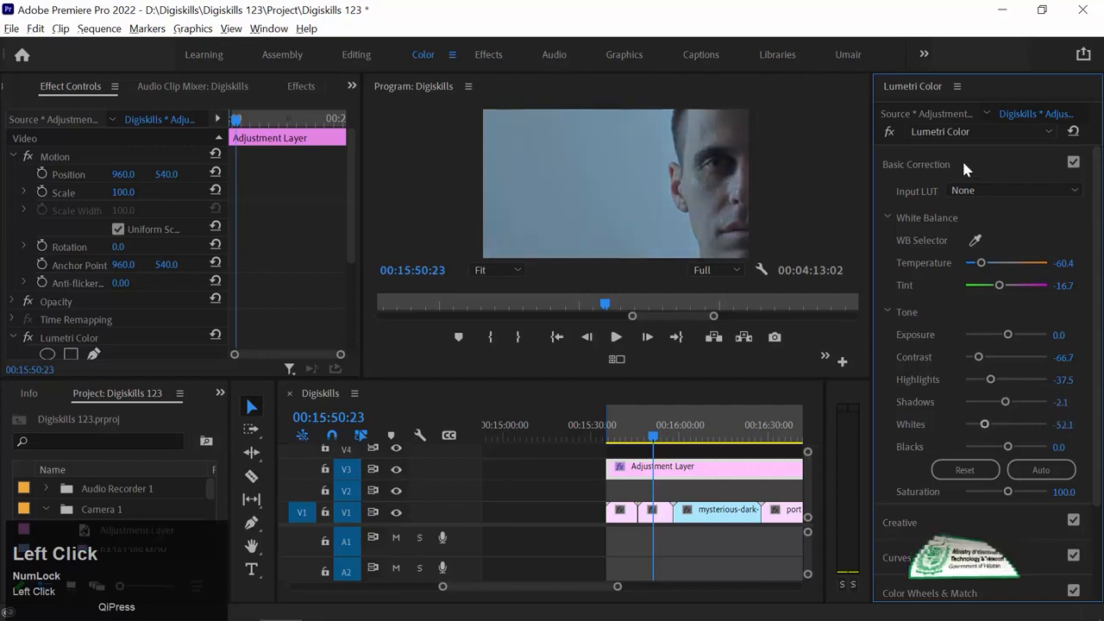
Apply the CineSpace2383sRGB6bit creative look to the adjustment layer and lower its intensity to about 60.
{"action": "left_click", "coordinate": [916, 163]}
{"action": "left_click", "coordinate": [922, 193]}
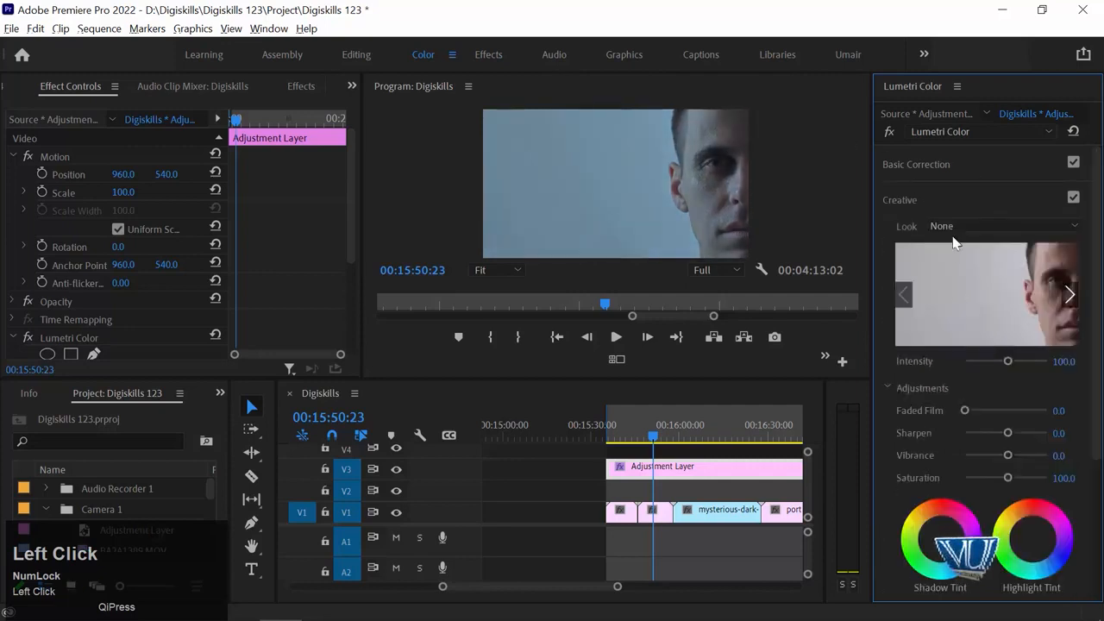
{"action": "left_click", "coordinate": [945, 226]}
{"action": "left_click", "coordinate": [872, 303]}
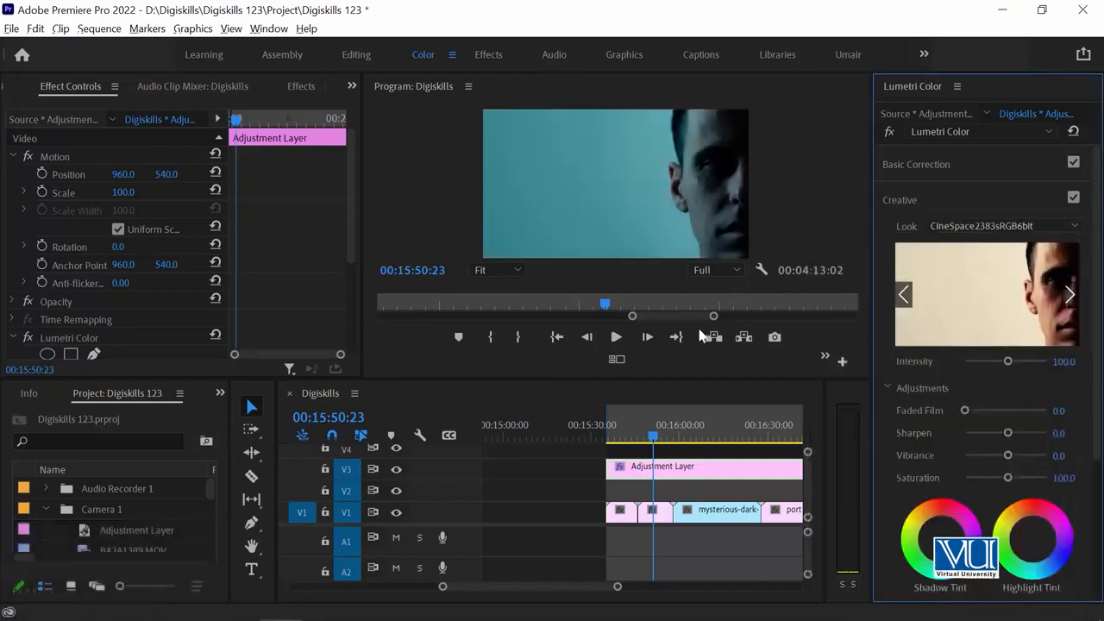
{"action": "left_click_drag", "start_coordinate": [1003, 370], "coordinate": [989, 365]}
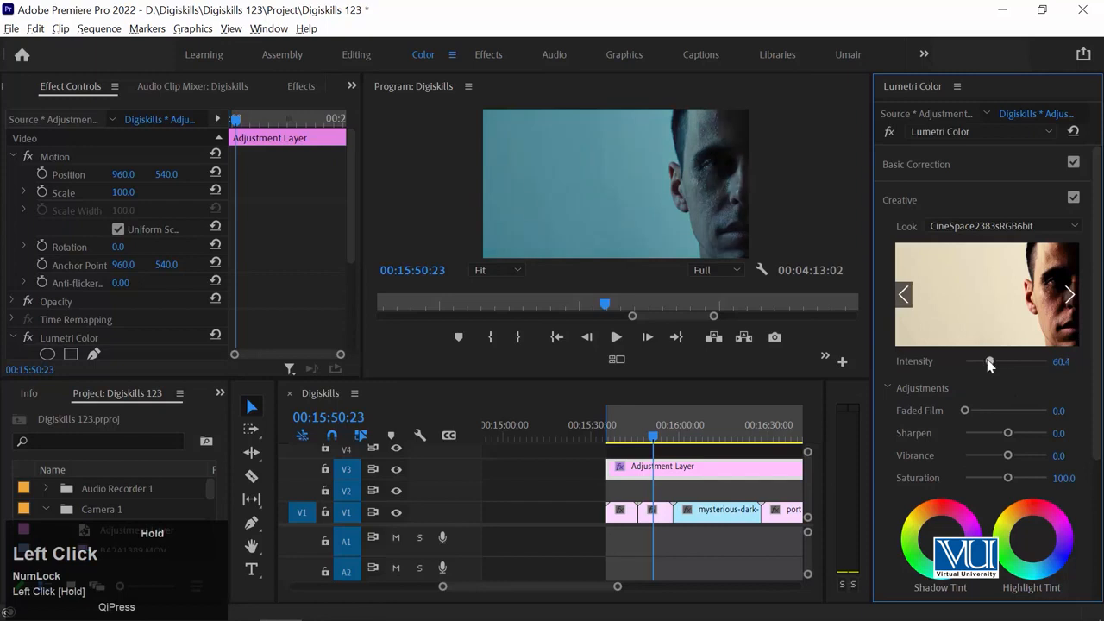
Warm the adjustment layer's grade by setting its Basic Correction Temperature to 60.4.
{"action": "left_click", "coordinate": [932, 167]}
{"action": "left_click_drag", "start_coordinate": [980, 267], "coordinate": [1032, 262]}
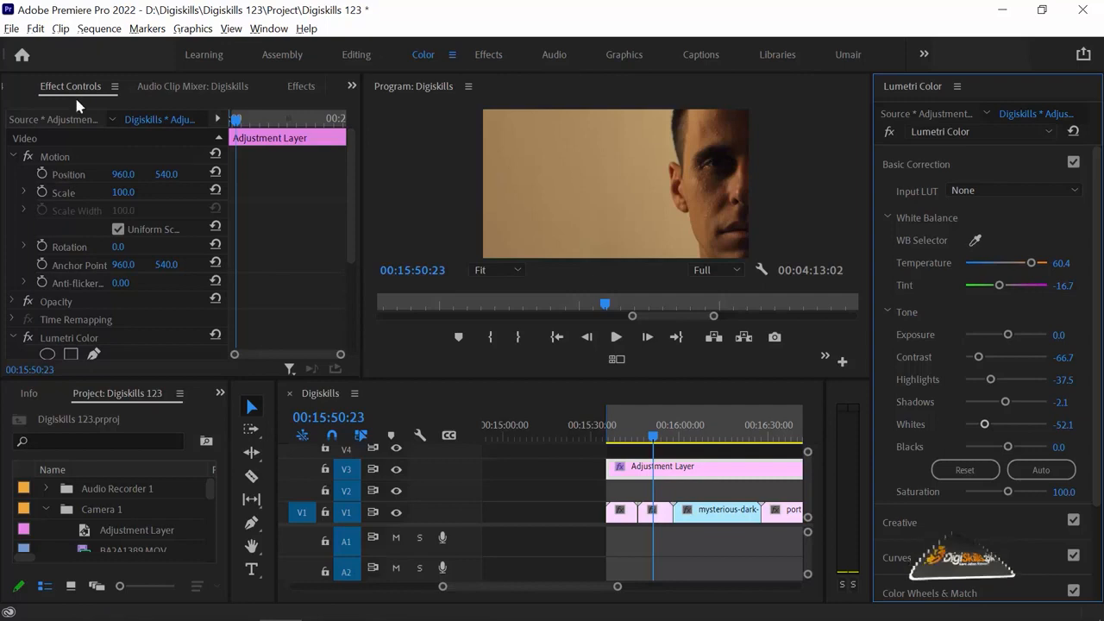
{"action": "left_click", "coordinate": [87, 143]}
{"action": "left_click", "coordinate": [566, 471]}
{"action": "left_click", "coordinate": [682, 467]}
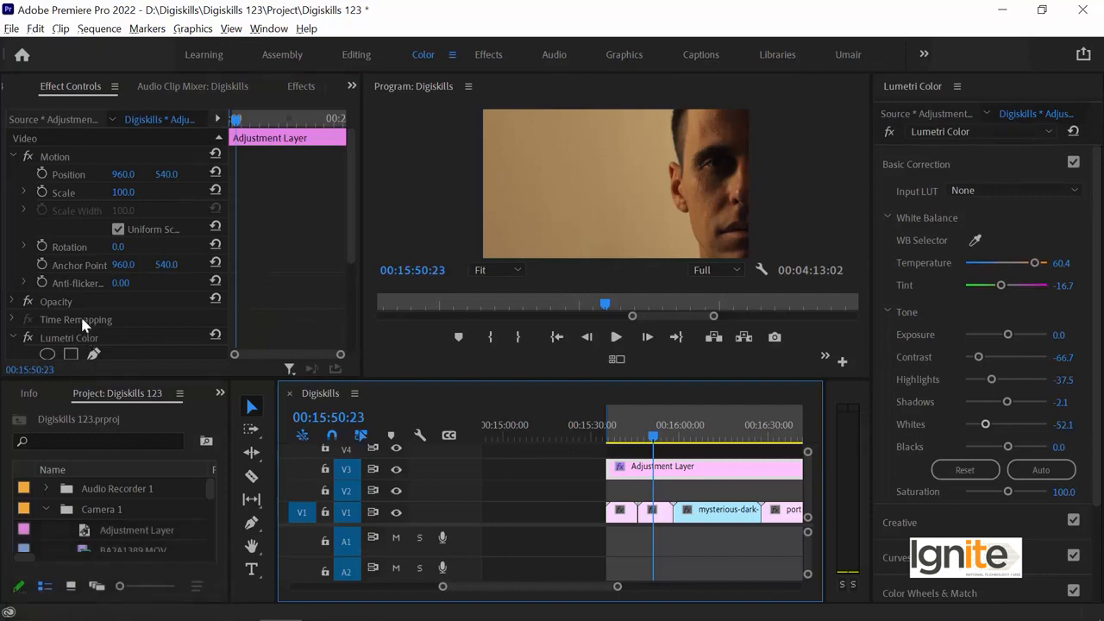
Try Contrast -37.5 and Temperature -64.6 directly on the man-crying clip, and delete that clip's Lumetri Color effect.
{"action": "left_click", "coordinate": [661, 514]}
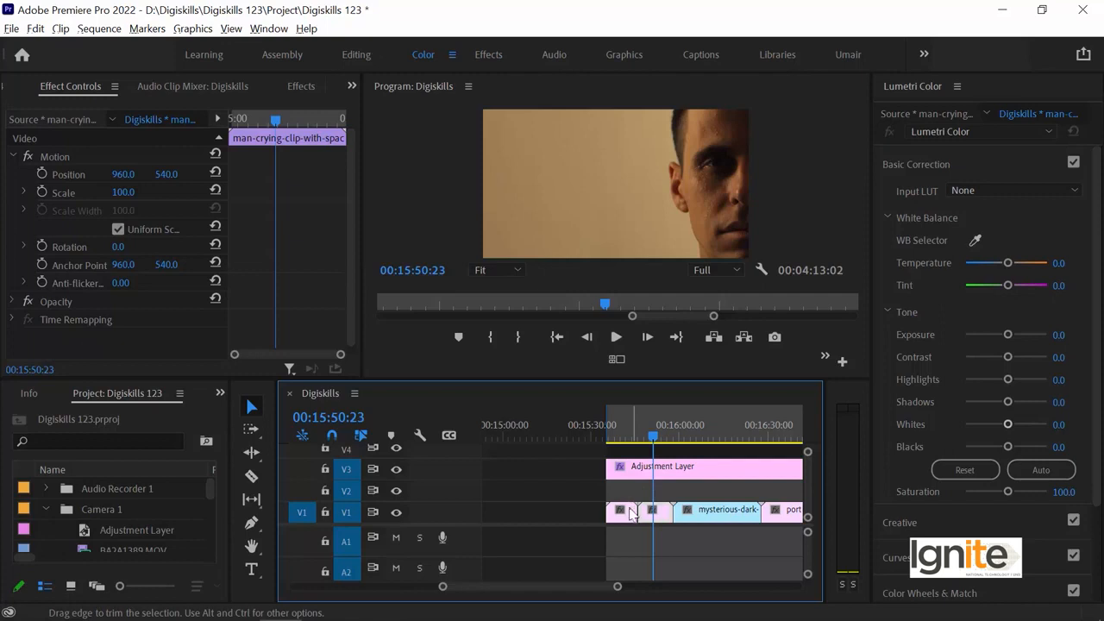
{"action": "left_click_drag", "start_coordinate": [1008, 357], "coordinate": [990, 356]}
{"action": "left_click_drag", "start_coordinate": [1008, 262], "coordinate": [979, 262]}
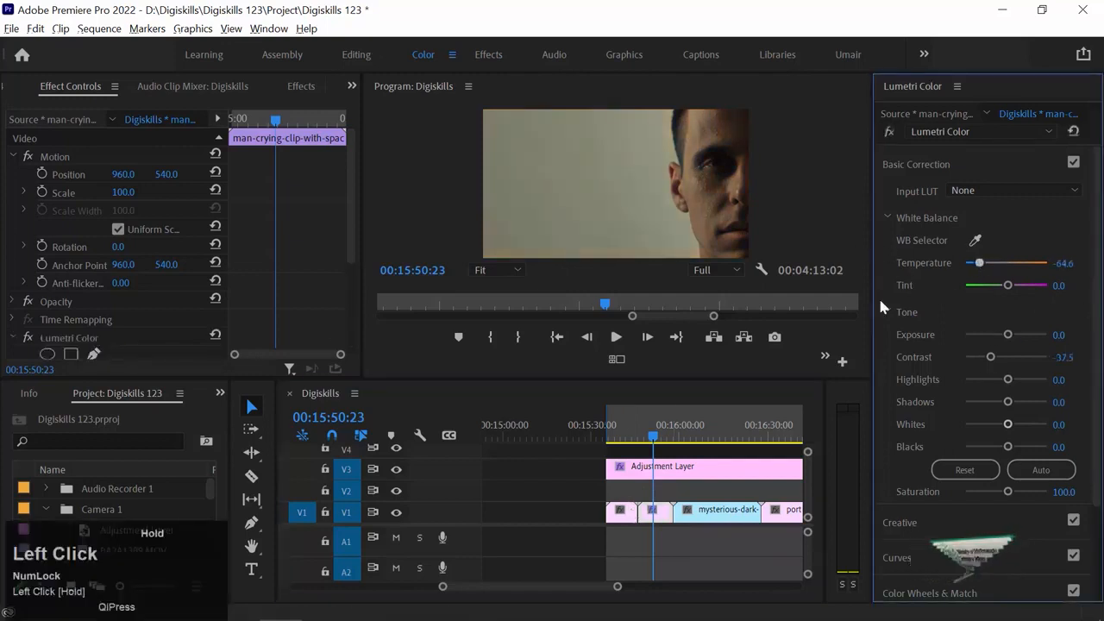
{"action": "left_click", "coordinate": [74, 336]}
{"action": "key", "text": "Delete"}
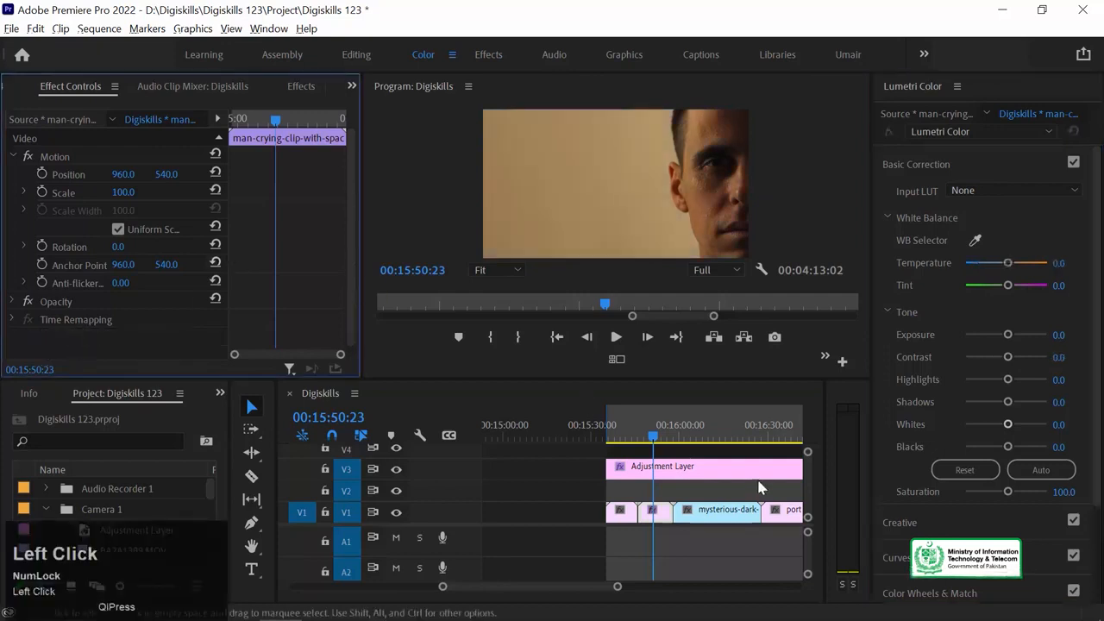
Select the adjustment layer and scrub through the clips beneath it to review the grade.
{"action": "left_click", "coordinate": [664, 471]}
{"action": "left_click", "coordinate": [621, 425]}
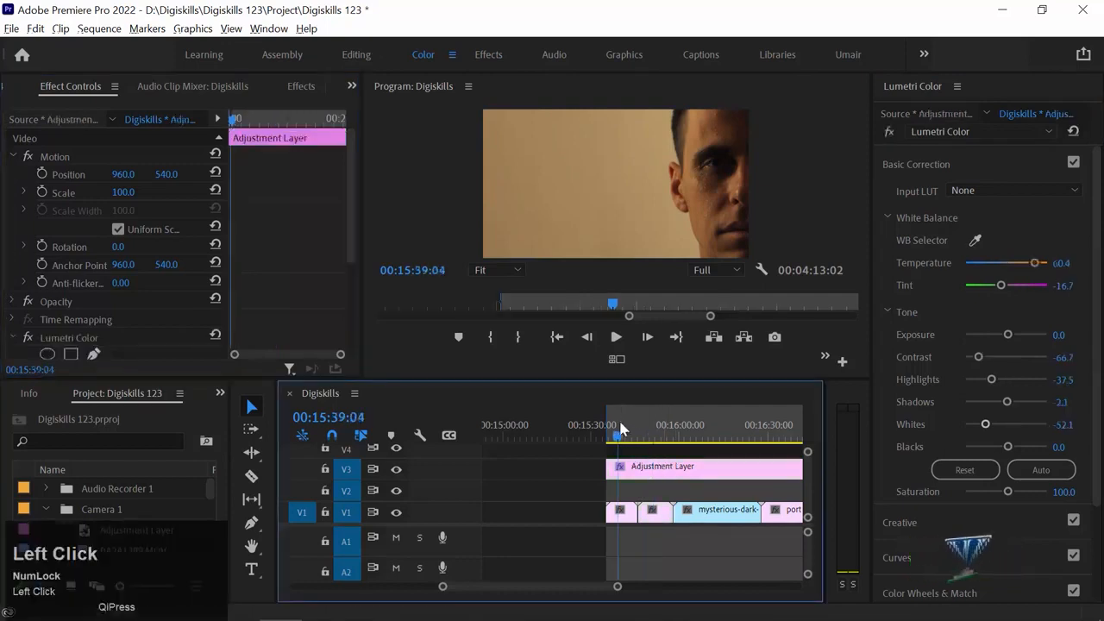
{"action": "left_click_drag", "start_coordinate": [621, 425], "coordinate": [616, 427]}
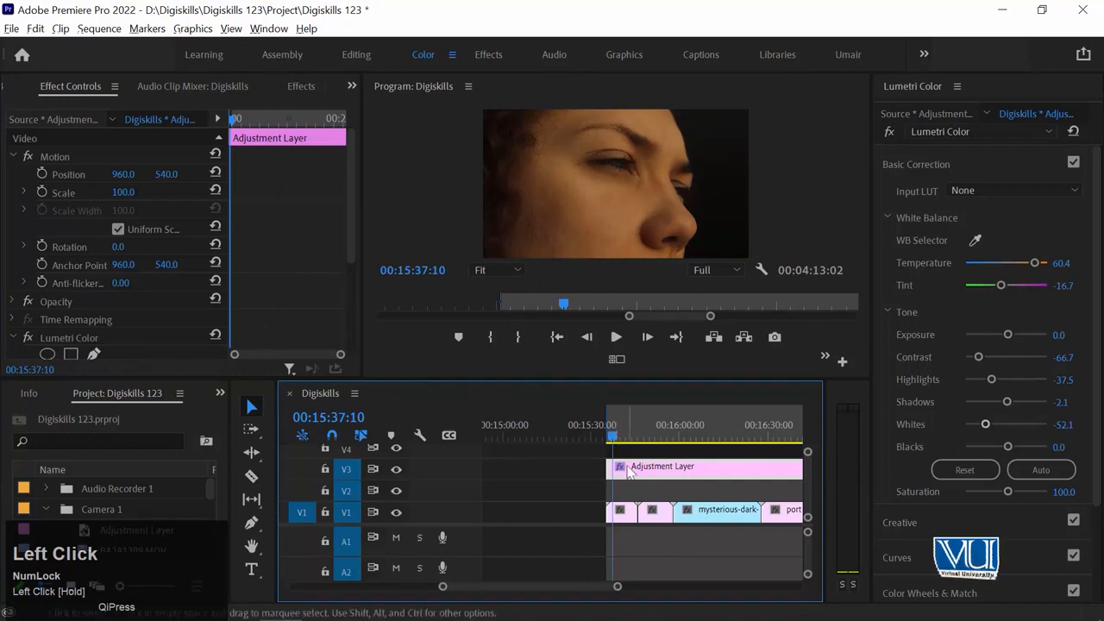
{"action": "left_click_drag", "start_coordinate": [623, 438], "coordinate": [653, 437]}
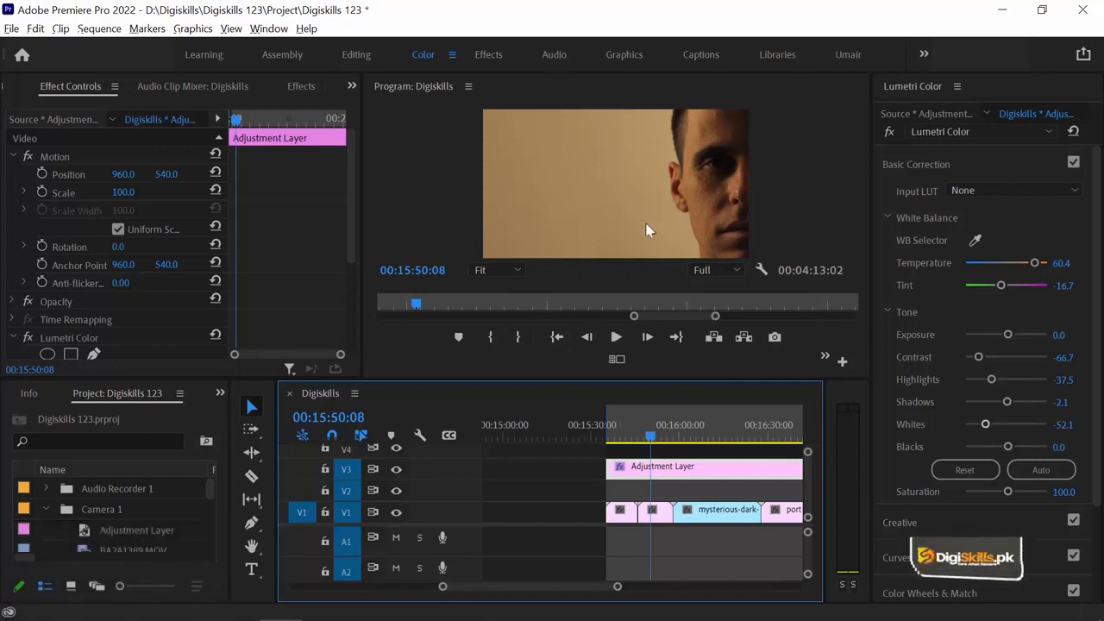
{"action": "left_click_drag", "start_coordinate": [673, 434], "coordinate": [801, 439]}
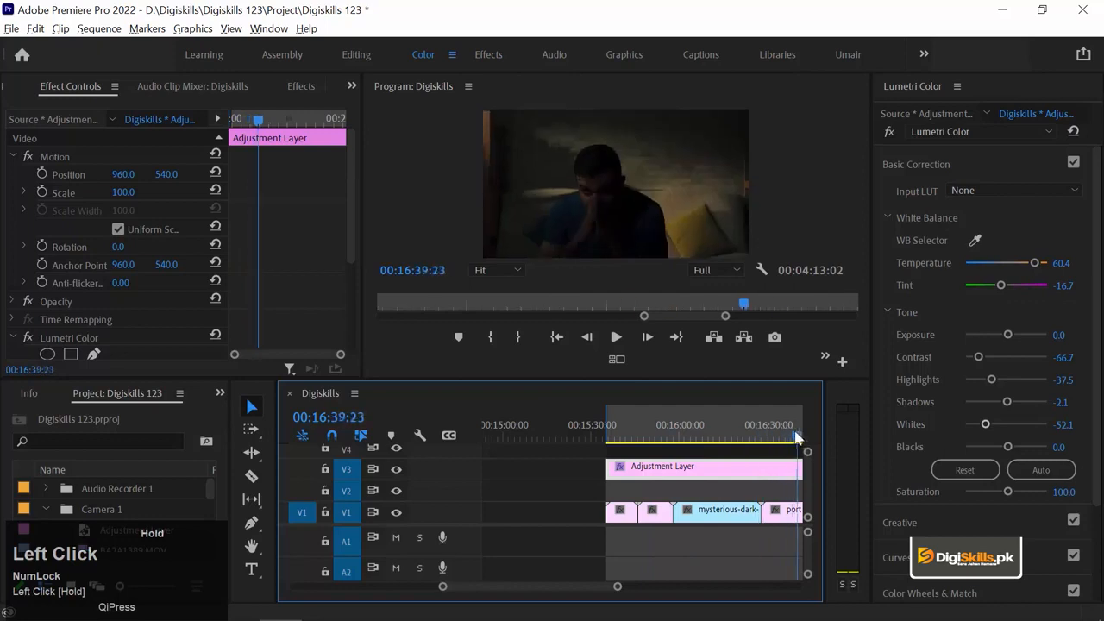
Scrub through the sequence from the sad-man clip to the sleeping-woman clip to examine how the adjustment layer's grade looks.
{"action": "key", "text": "minus"}
{"action": "key", "text": "minus"}
{"action": "key", "text": "equal"}
{"action": "left_click_drag", "start_coordinate": [646, 434], "coordinate": [768, 423]}
{"action": "key", "text": "minus"}
{"action": "key", "text": "equal"}
{"action": "key", "text": "equal"}
{"action": "key", "text": "minus"}
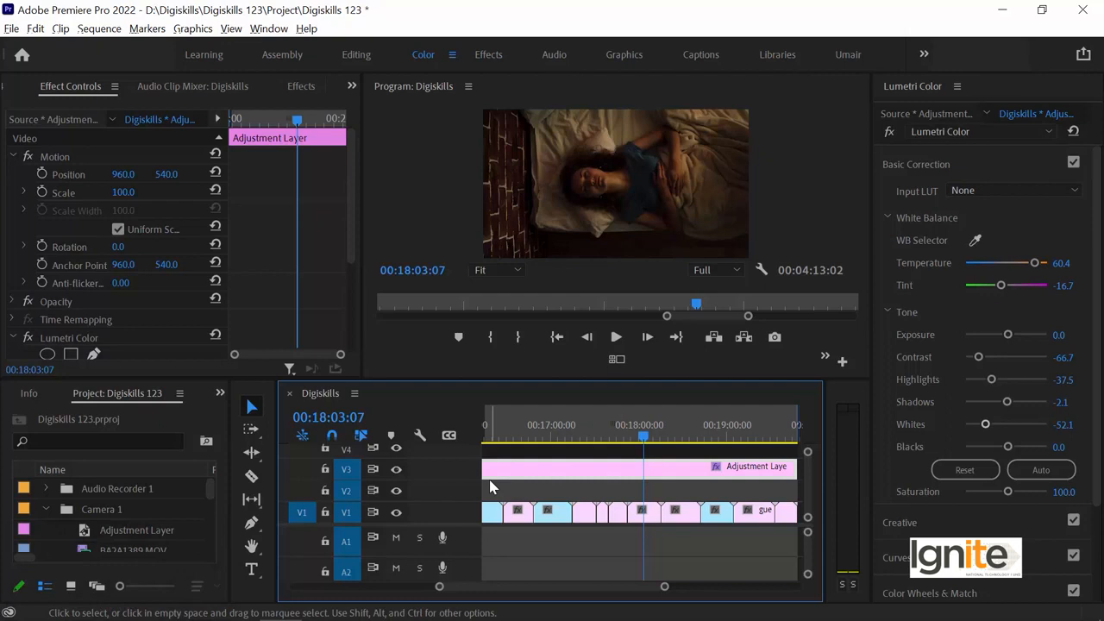
{"action": "key", "text": "Num_Lock"}
{"action": "left_click", "coordinate": [616, 431]}
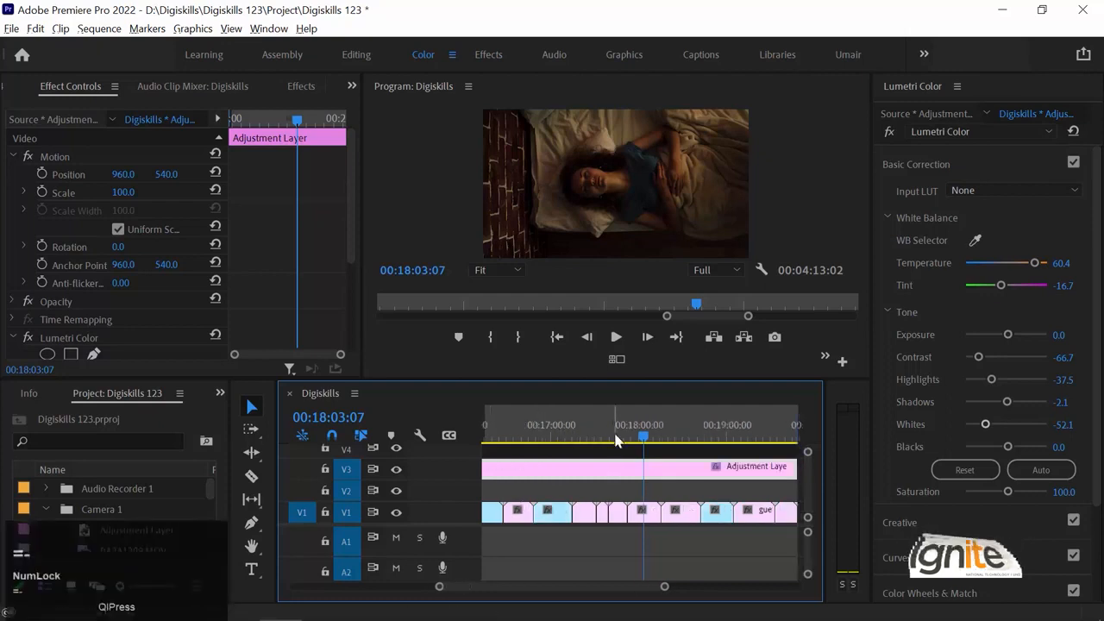
{"action": "left_click_drag", "start_coordinate": [616, 438], "coordinate": [640, 446]}
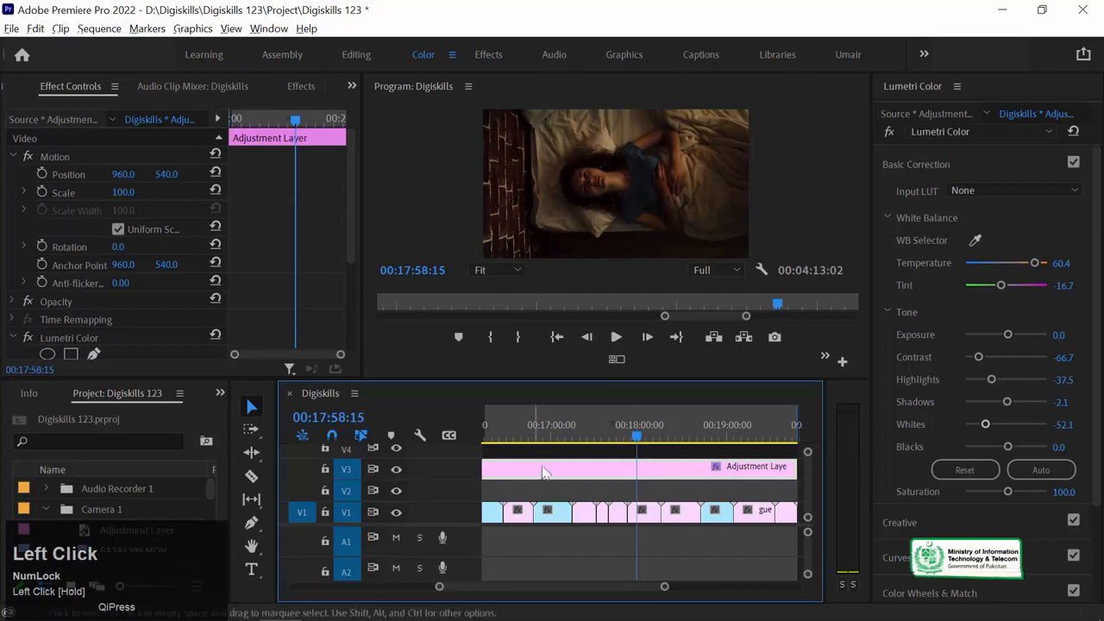
Brighten the headache-woman clip beneath the adjustment layer with Exposure 0.9, Highlights 56.3 and Shadows 27.1, and lower its Contrast to about -41.7.
{"action": "key", "text": "minus"}
{"action": "left_click_drag", "start_coordinate": [564, 436], "coordinate": [738, 436]}
{"action": "key", "text": "equal"}
{"action": "key", "text": "minus"}
{"action": "key", "text": "equal"}
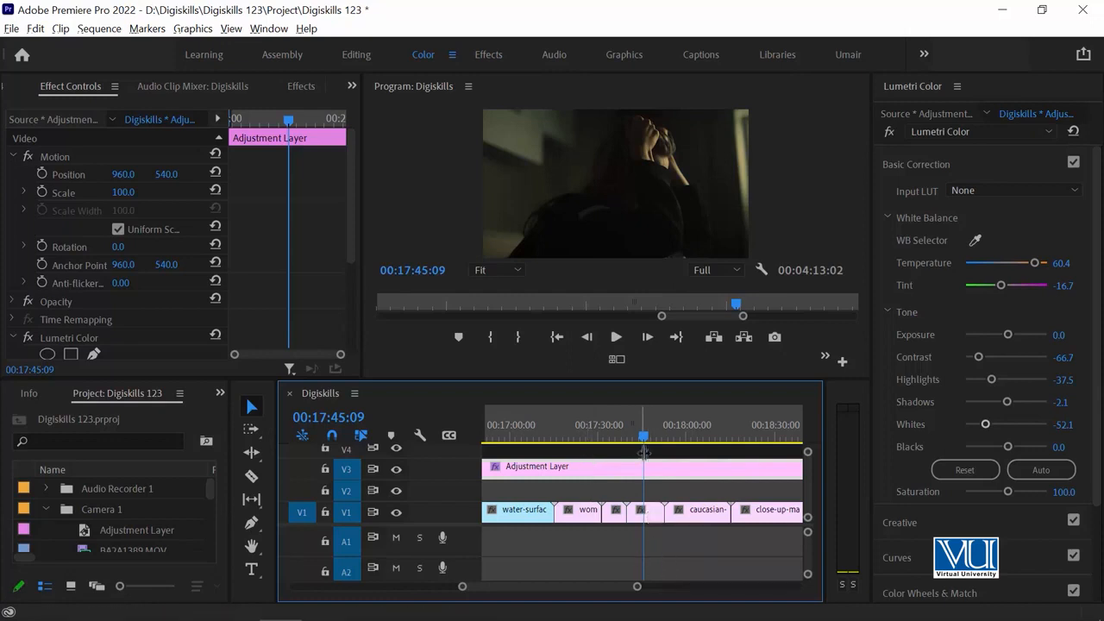
{"action": "left_click", "coordinate": [656, 518]}
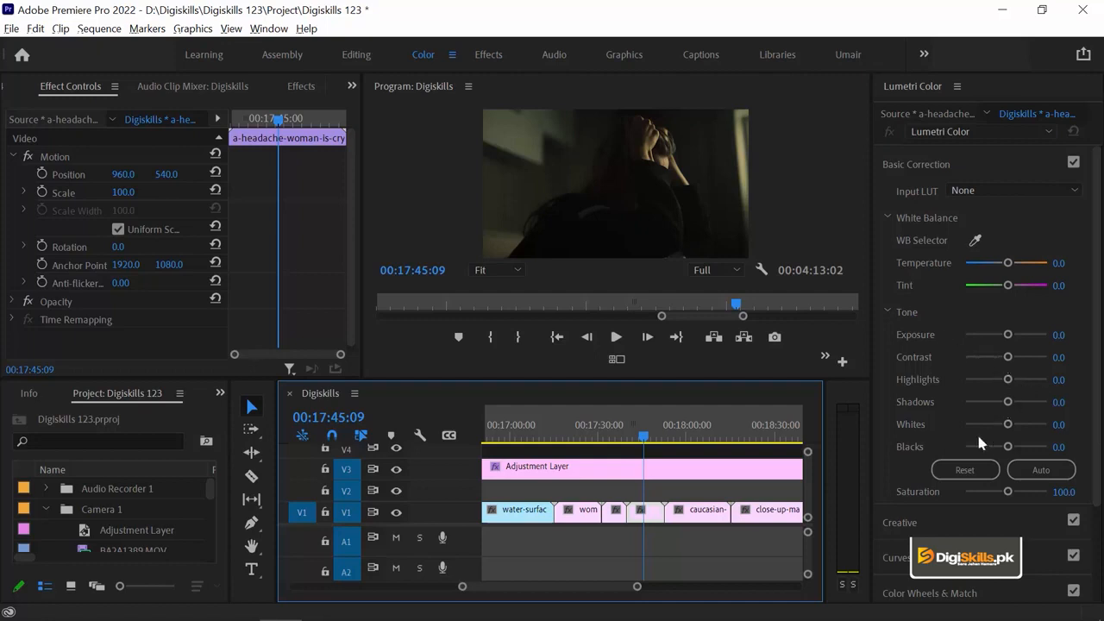
{"action": "left_click_drag", "start_coordinate": [1011, 407], "coordinate": [1030, 381]}
{"action": "left_click_drag", "start_coordinate": [1008, 336], "coordinate": [981, 358]}
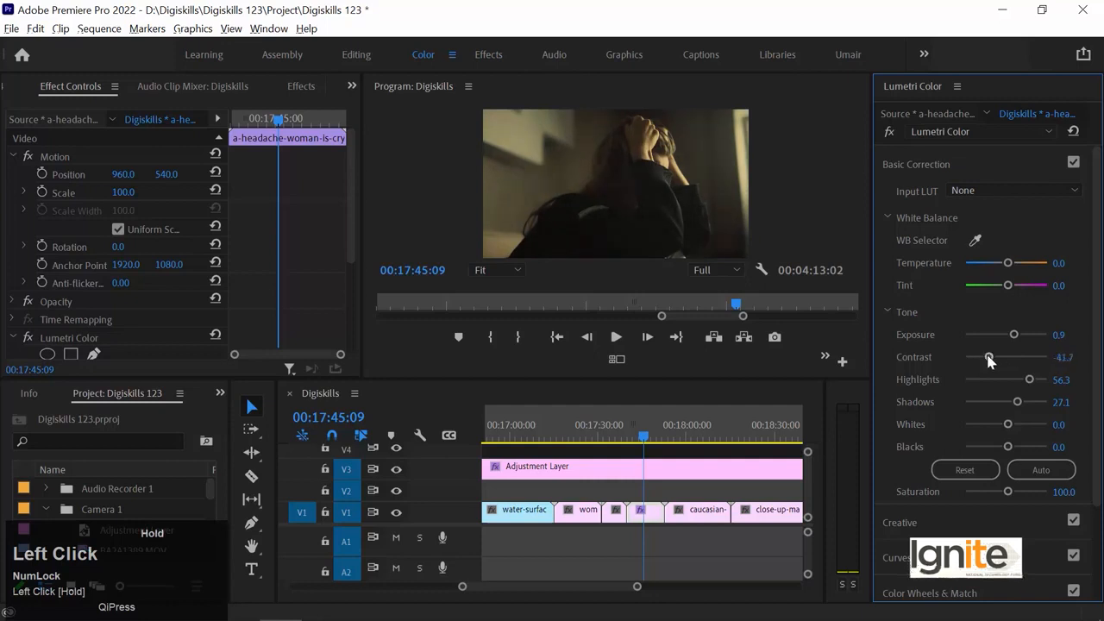
Set the adjustment layer's Shadows and Whites both to -27.1 while viewing the headache-woman clip.
{"action": "mouse_move", "coordinate": [640, 438]}
{"action": "left_mouse_down"}
{"action": "mouse_move", "coordinate": [604, 440]}
{"action": "mouse_move", "coordinate": [651, 439]}
{"action": "left_mouse_up"}
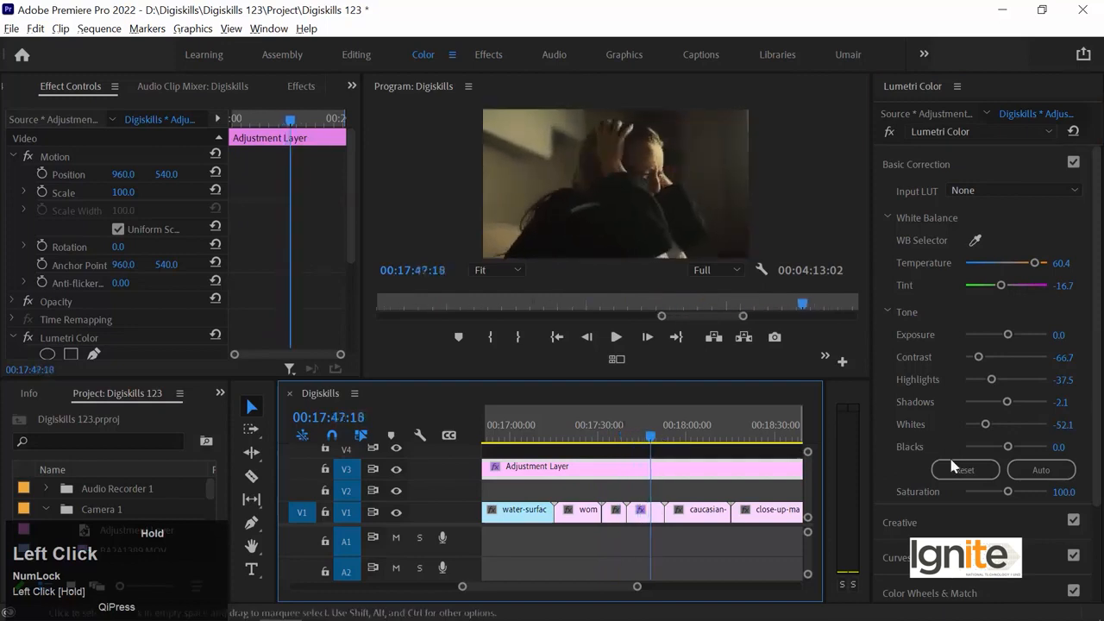
{"action": "left_click_drag", "start_coordinate": [1006, 402], "coordinate": [997, 425]}
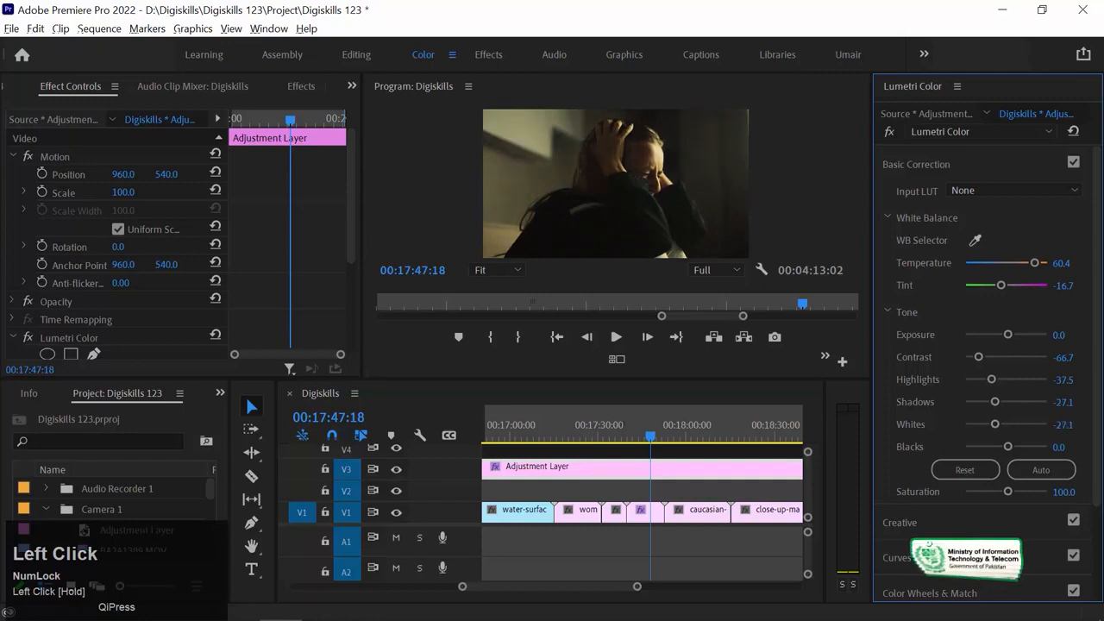
{"action": "scroll", "coordinate": [912, 390], "scroll_direction": "down", "scroll_amount": 3}
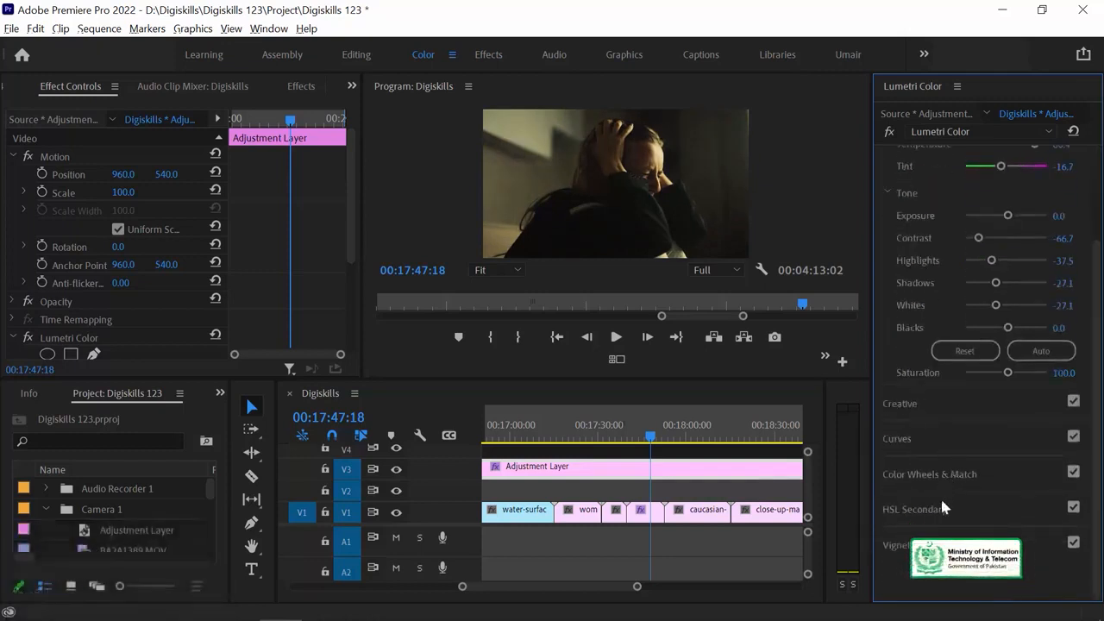
Correct the caucasian-woman clip individually with Highlights 47.9, Shadows 39.6 and a cooler Temperature of -22.9.
{"action": "left_click_drag", "start_coordinate": [661, 432], "coordinate": [693, 433]}
{"action": "left_click", "coordinate": [711, 517]}
{"action": "left_click_drag", "start_coordinate": [1009, 261], "coordinate": [1025, 292]}
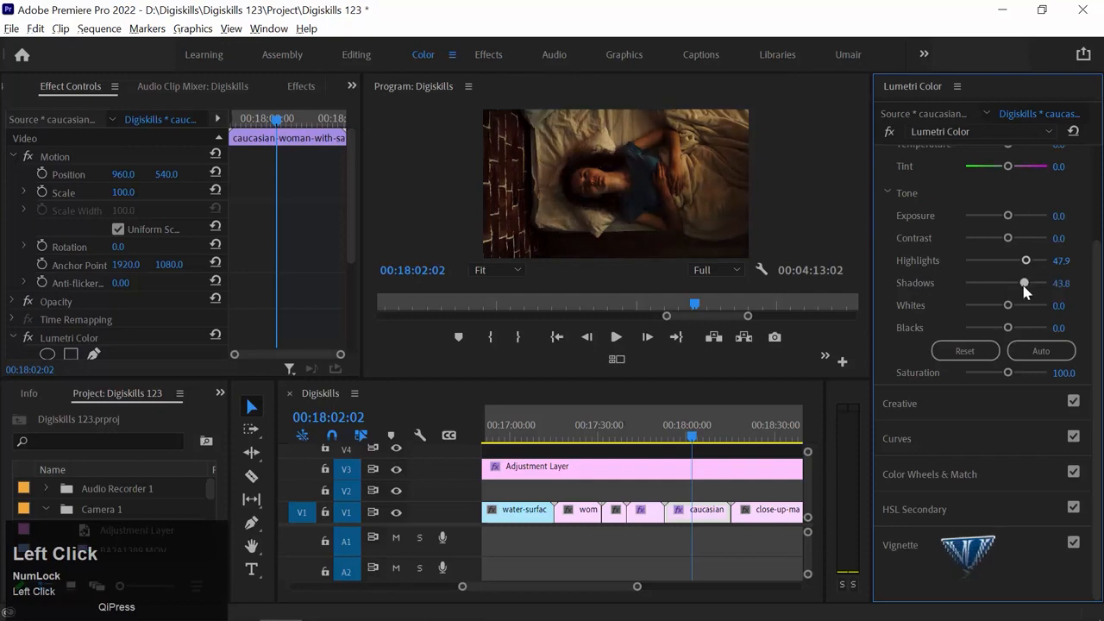
{"action": "left_click_drag", "start_coordinate": [1098, 250], "coordinate": [1100, 138]}
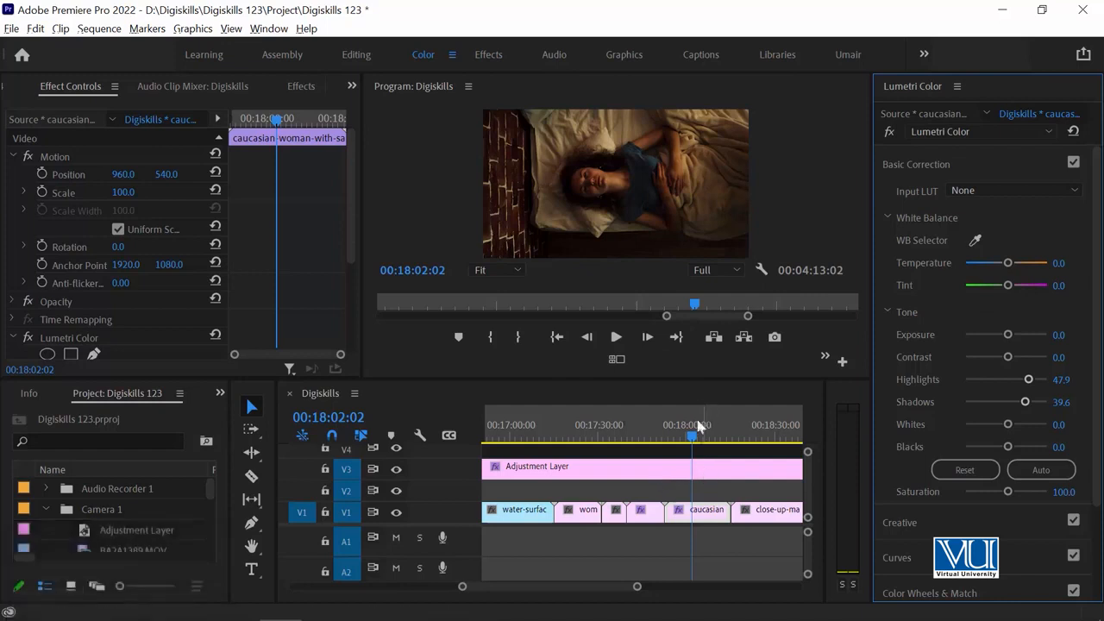
{"action": "left_click", "coordinate": [709, 515]}
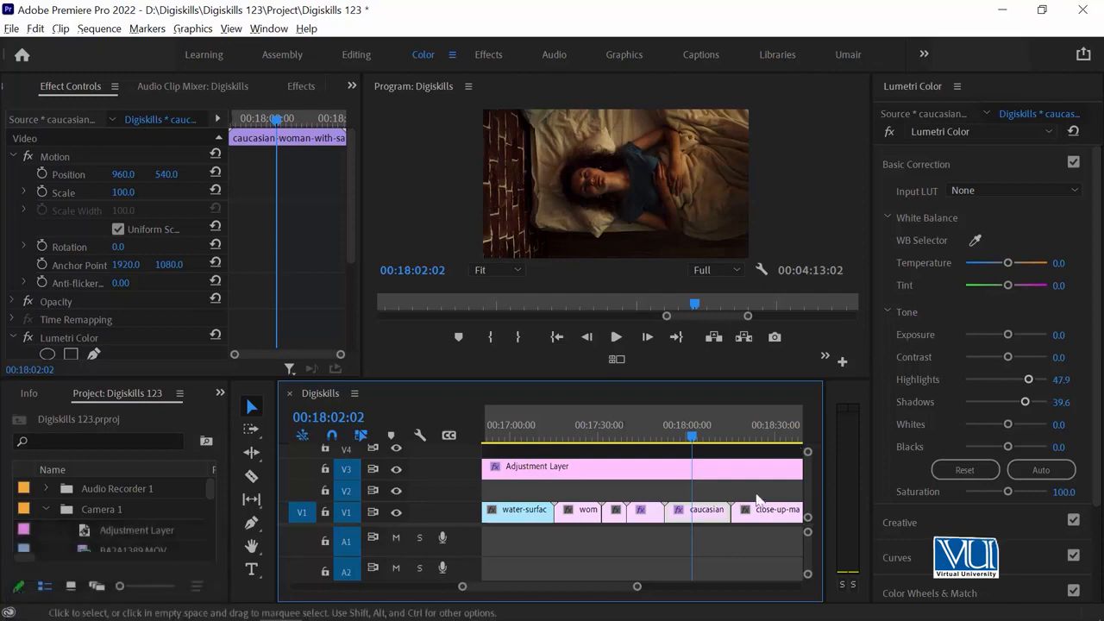
{"action": "left_click_drag", "start_coordinate": [1005, 263], "coordinate": [997, 264]}
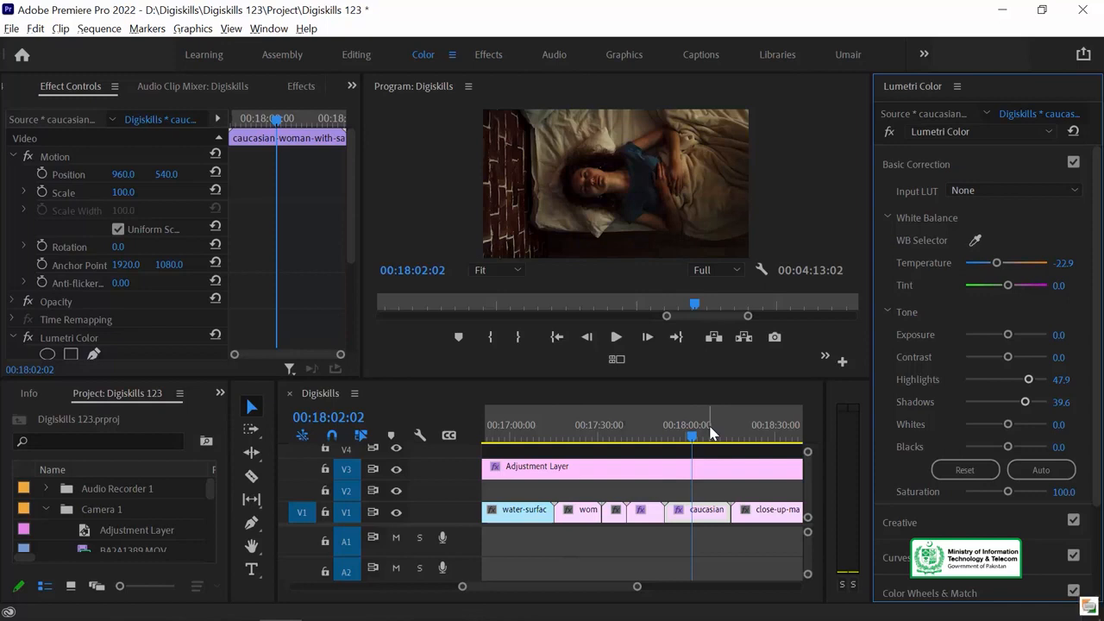
Correct the coast-waves clip with Temperature -20.8, Highlights 47.9, Shadows 35.4 and Whites 37.5.
{"action": "left_click_drag", "start_coordinate": [711, 431], "coordinate": [778, 440]}
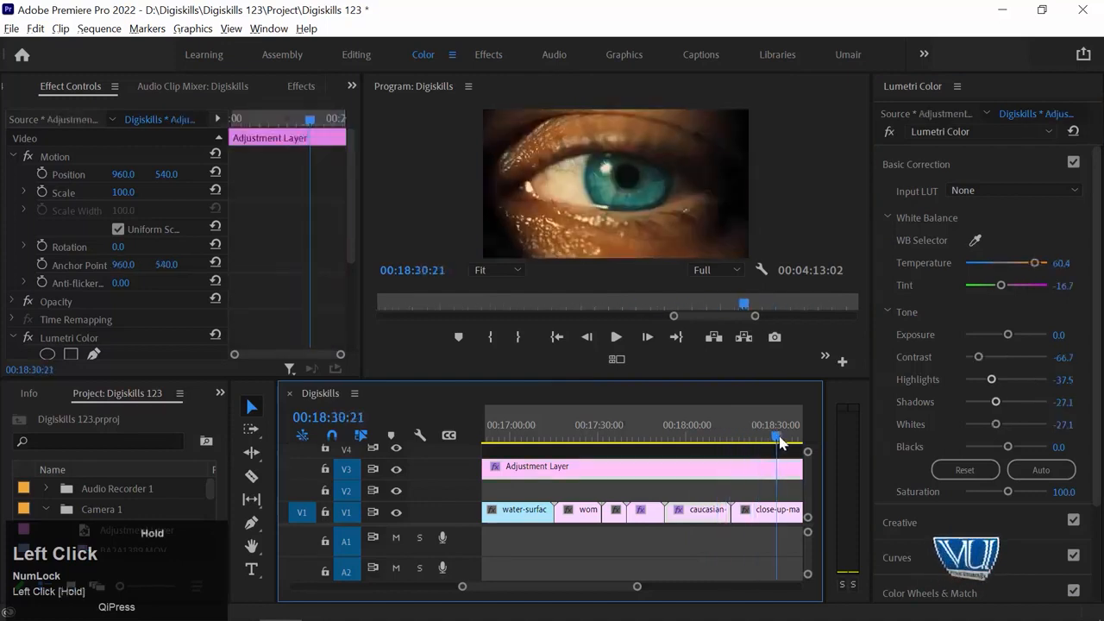
{"action": "left_click", "coordinate": [707, 435]}
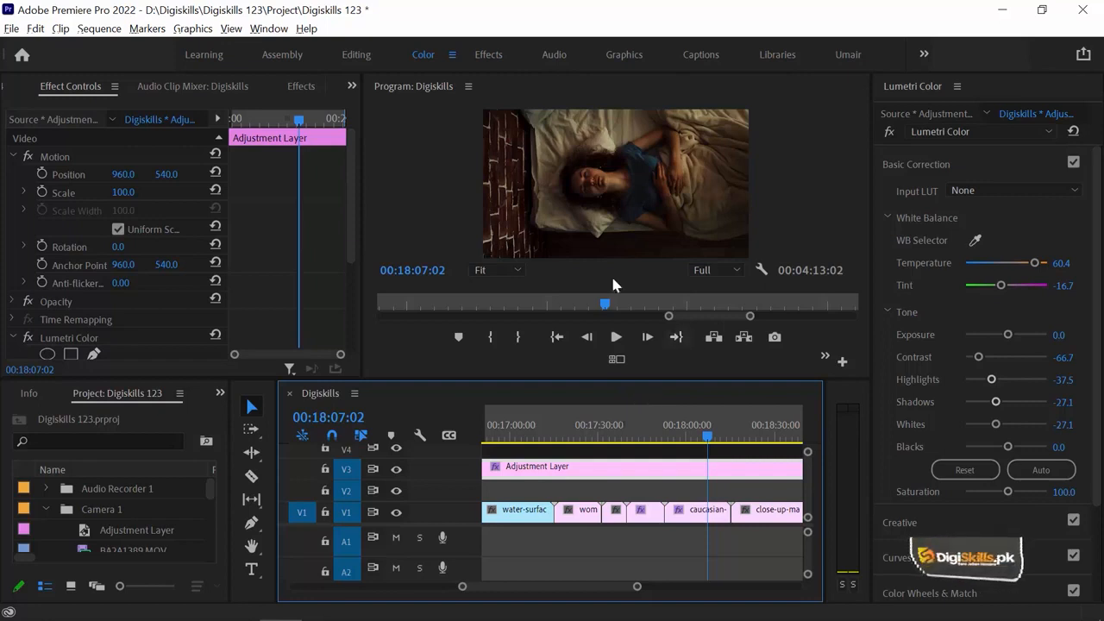
{"action": "left_click", "coordinate": [747, 455]}
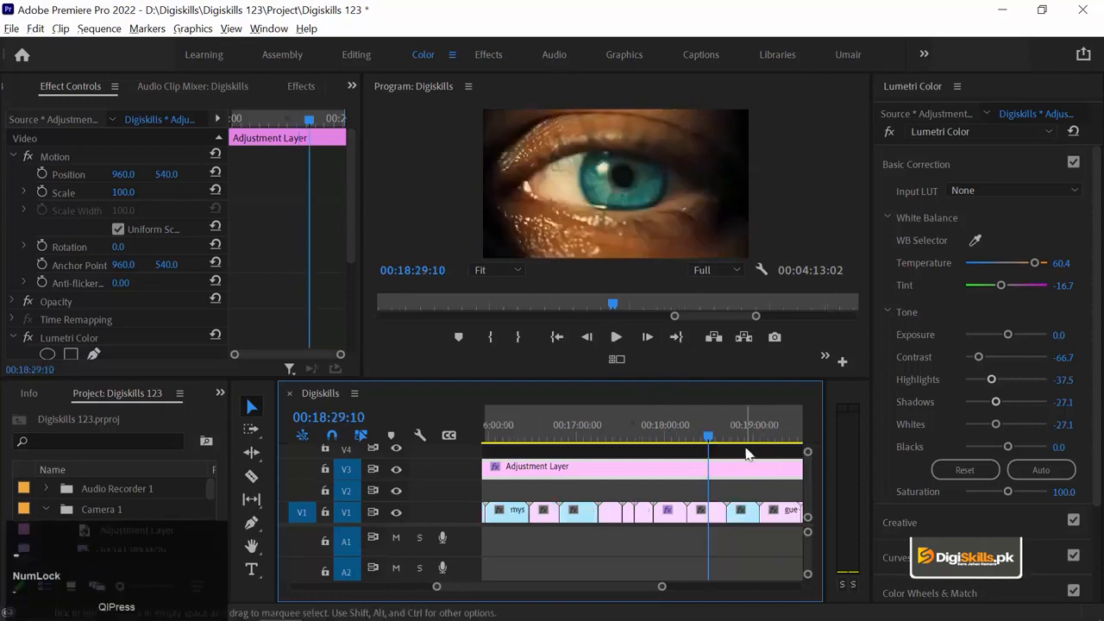
{"action": "left_click", "coordinate": [747, 454]}
{"action": "key", "text": "equal"}
{"action": "key", "text": "equal"}
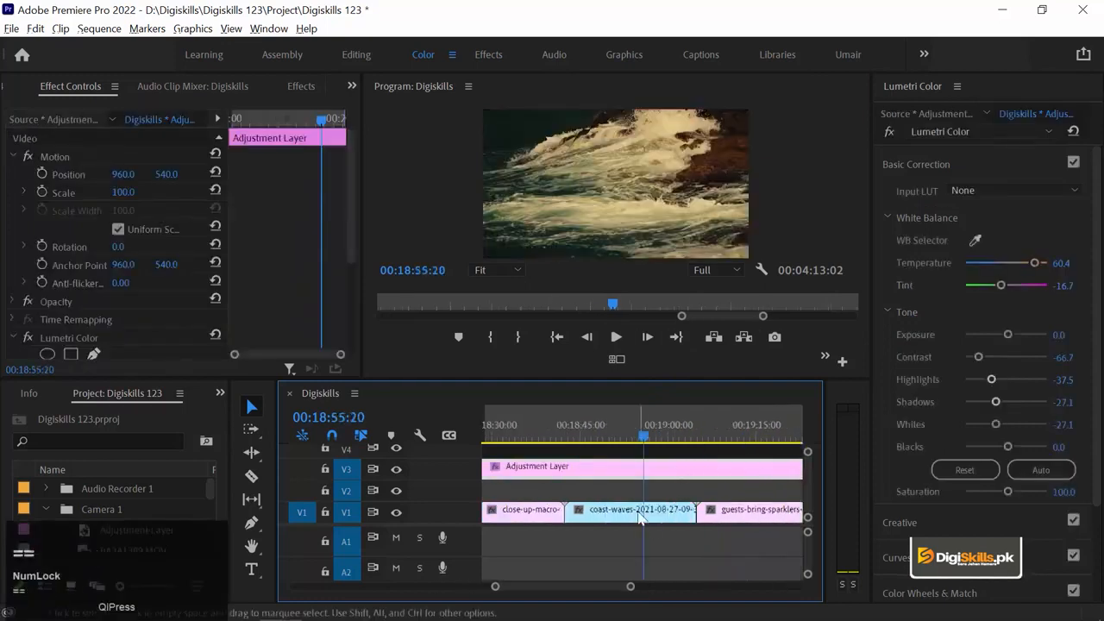
{"action": "left_click", "coordinate": [640, 510]}
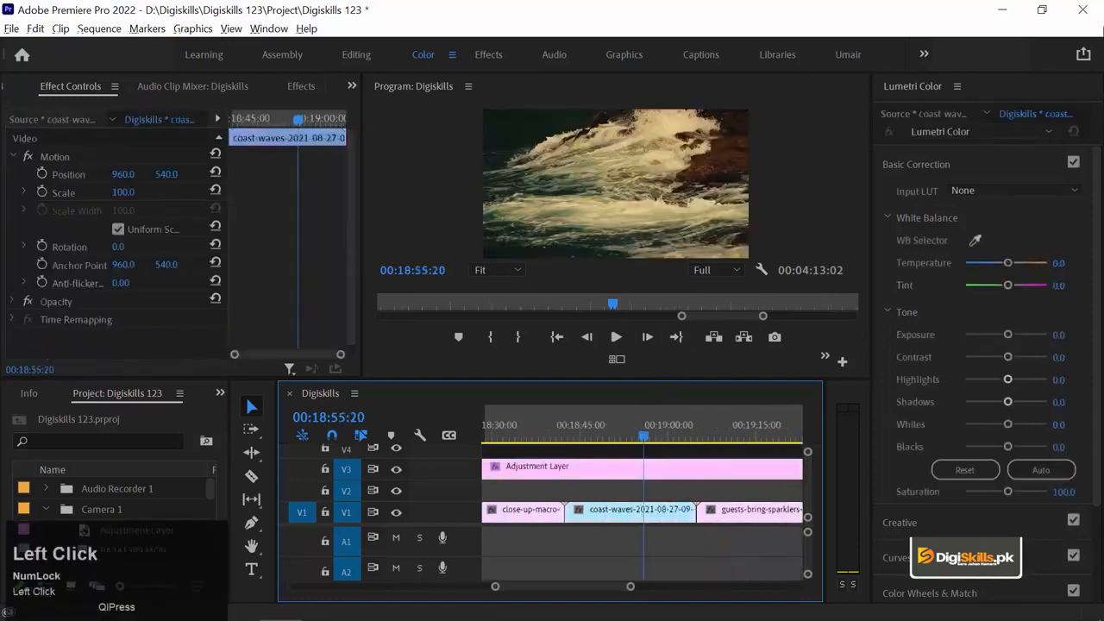
{"action": "left_click", "coordinate": [1008, 264]}
{"action": "left_click_drag", "start_coordinate": [1015, 386], "coordinate": [1022, 425]}
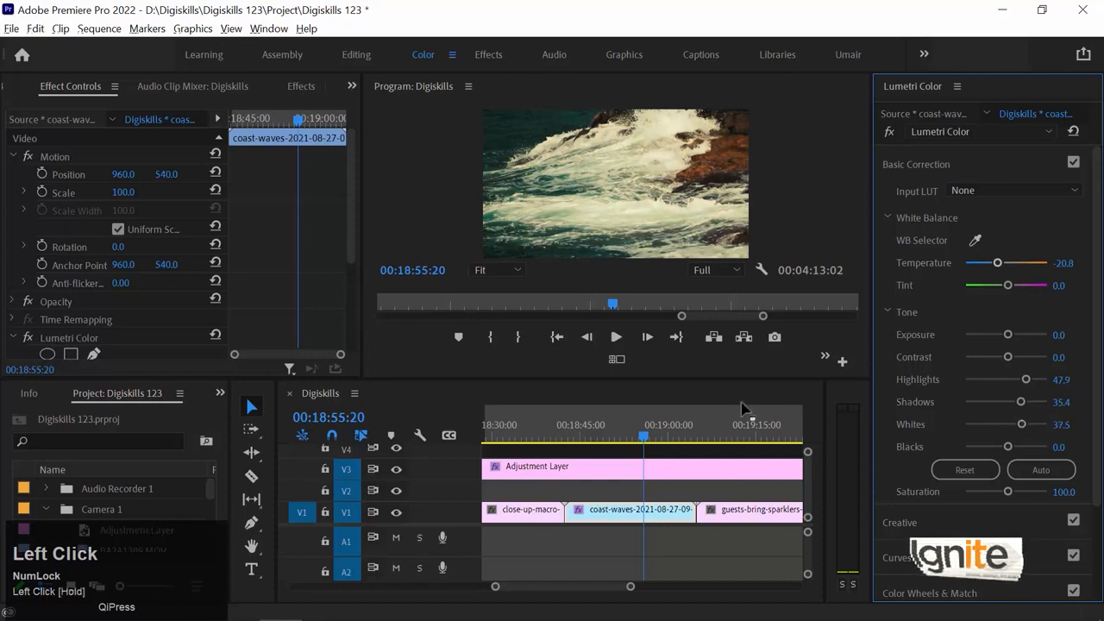
Cool the guests-bring-sparklers clip with Temperature -47.9 and shift its Tint to about 6.3.
{"action": "left_click_drag", "start_coordinate": [703, 434], "coordinate": [767, 433]}
{"action": "key", "text": "minus"}
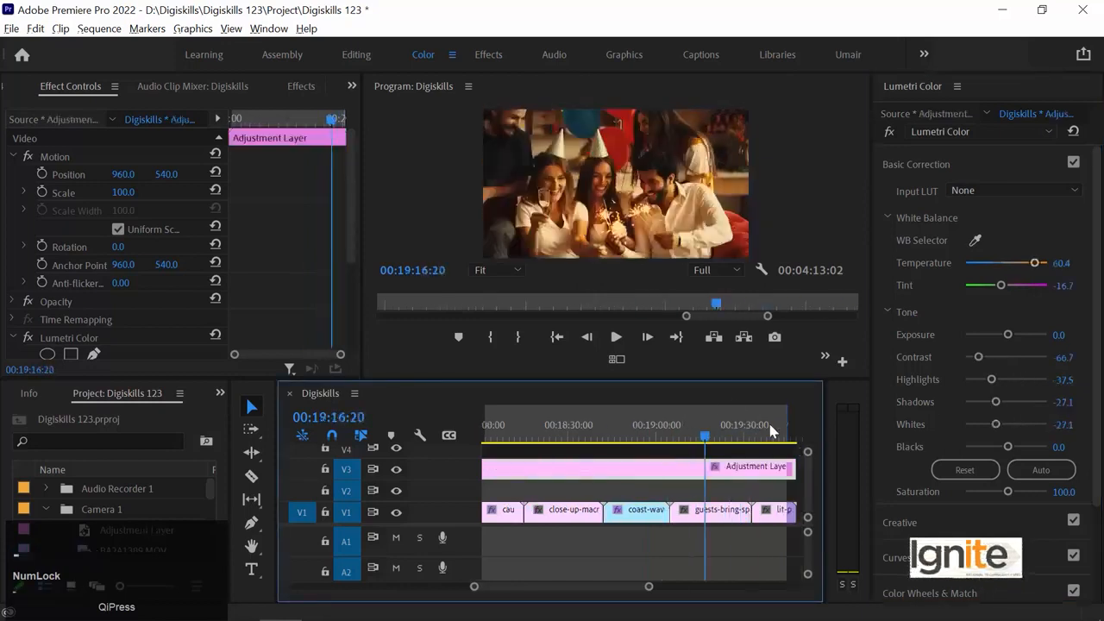
{"action": "left_click", "coordinate": [716, 512]}
{"action": "left_click", "coordinate": [999, 265]}
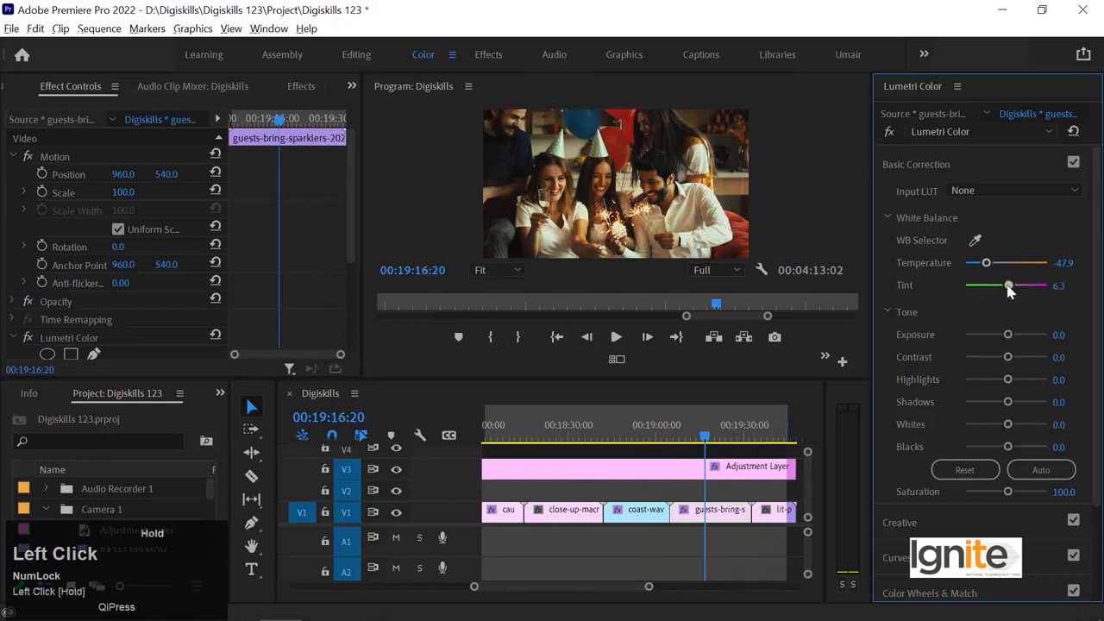
Brighten the lit-party-sparkler clip by raising its Shadows, Highlights, Whites and Exposure and lowering its Contrast.
{"action": "left_click_drag", "start_coordinate": [648, 434], "coordinate": [781, 434]}
{"action": "key", "text": "minus"}
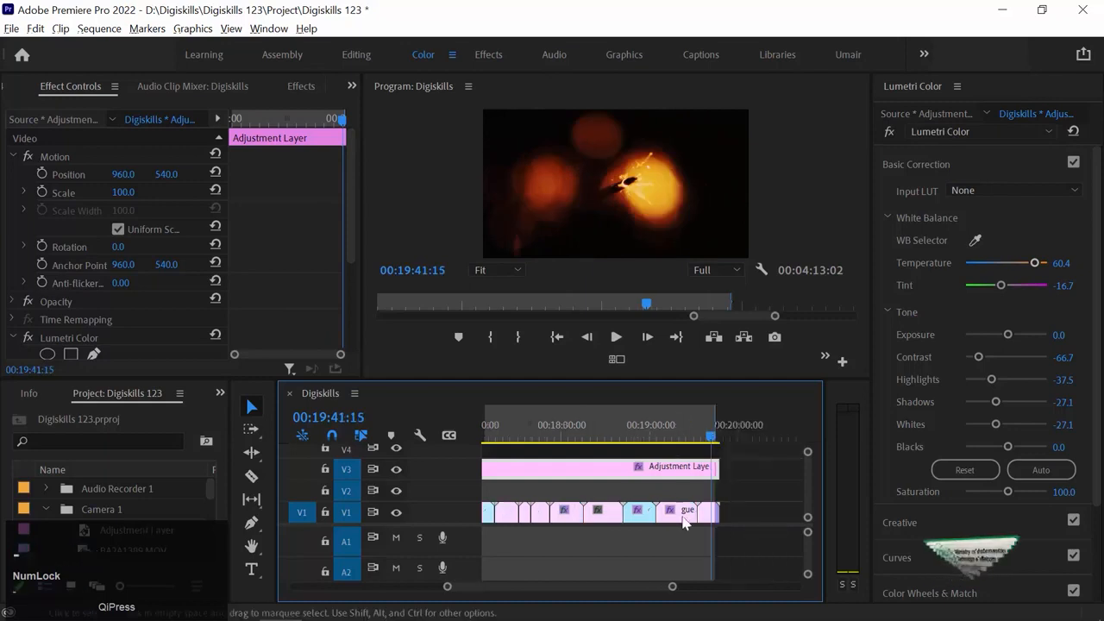
{"action": "key", "text": "equal"}
{"action": "key", "text": "equal"}
{"action": "left_click", "coordinate": [656, 511]}
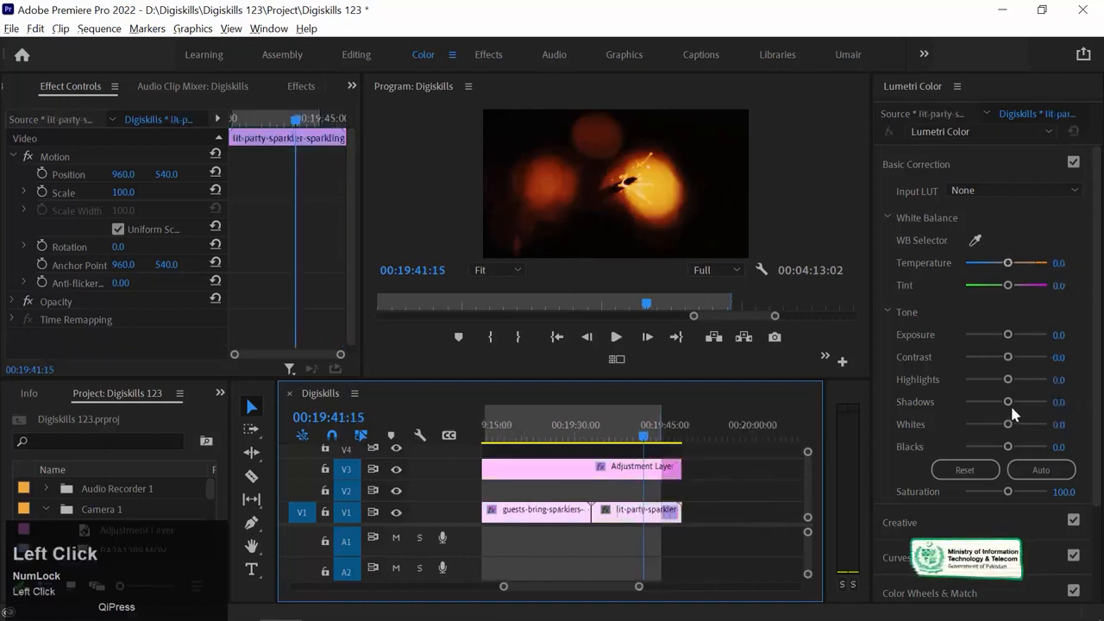
{"action": "left_click_drag", "start_coordinate": [1015, 406], "coordinate": [1094, 412]}
{"action": "left_click_drag", "start_coordinate": [1009, 381], "coordinate": [1028, 380]}
{"action": "mouse_move", "coordinate": [1010, 425]}
{"action": "left_mouse_down"}
{"action": "mouse_move", "coordinate": [1040, 425]}
{"action": "mouse_move", "coordinate": [1015, 425]}
{"action": "left_mouse_up"}
{"action": "left_click_drag", "start_coordinate": [1007, 358], "coordinate": [975, 358]}
{"action": "left_click_drag", "start_coordinate": [1009, 335], "coordinate": [1030, 337]}
Go back to the sad-man-crying portrait clip and lift its Highlights to 47.9 and Shadows to 68.8.
{"action": "key", "text": "minus"}
{"action": "key", "text": "minus"}
{"action": "key", "text": "minus"}
{"action": "left_click", "coordinate": [516, 440]}
{"action": "key", "text": "equal"}
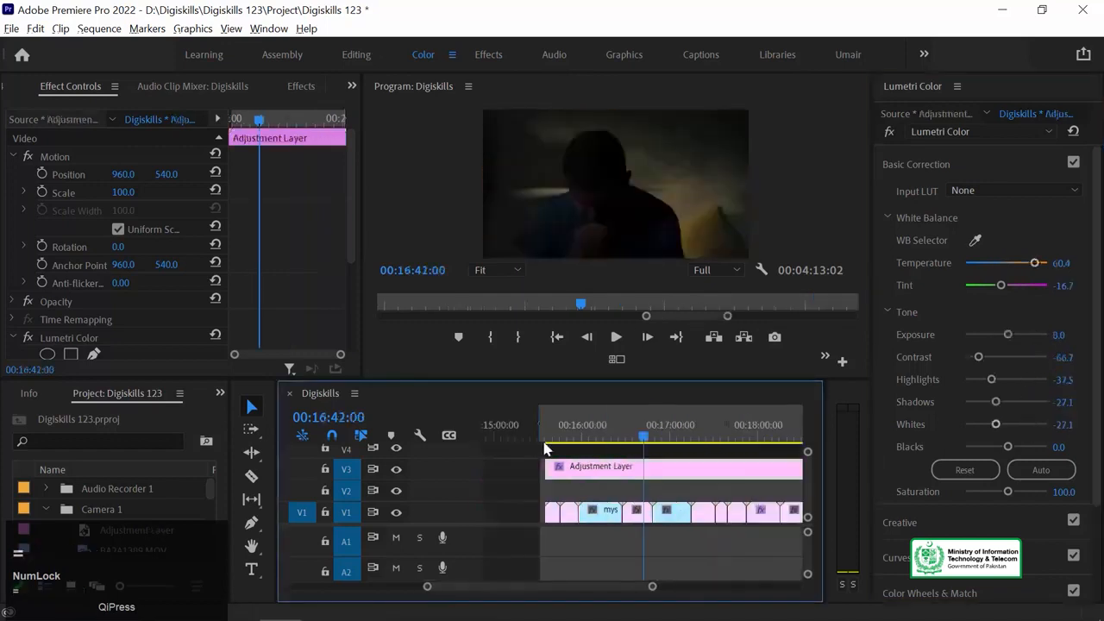
{"action": "left_click", "coordinate": [675, 511]}
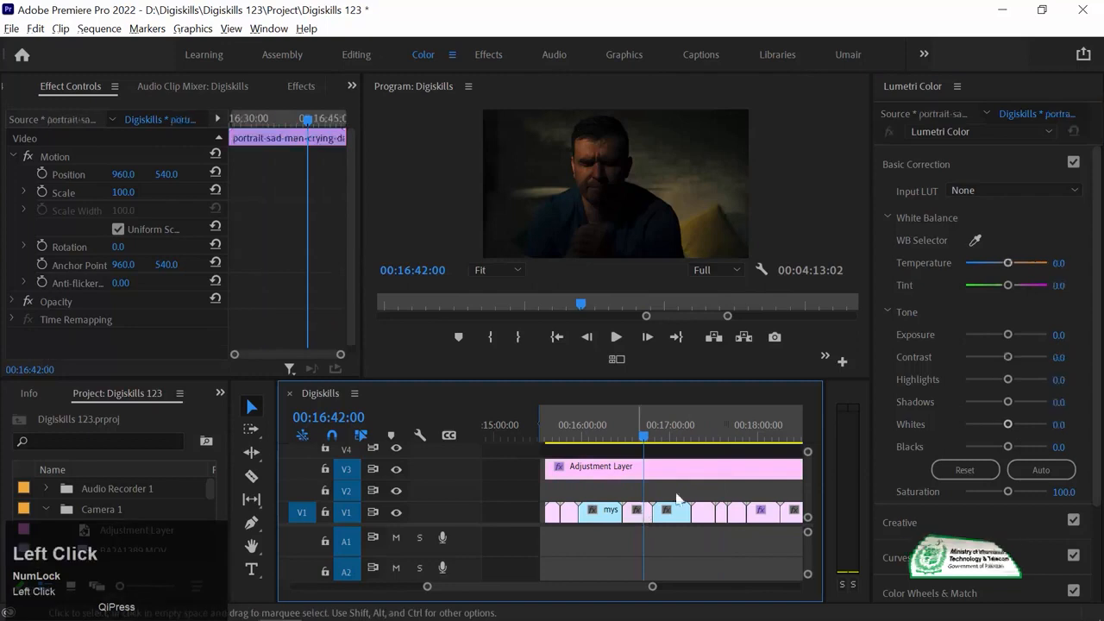
{"action": "left_click_drag", "start_coordinate": [1015, 379], "coordinate": [1035, 402]}
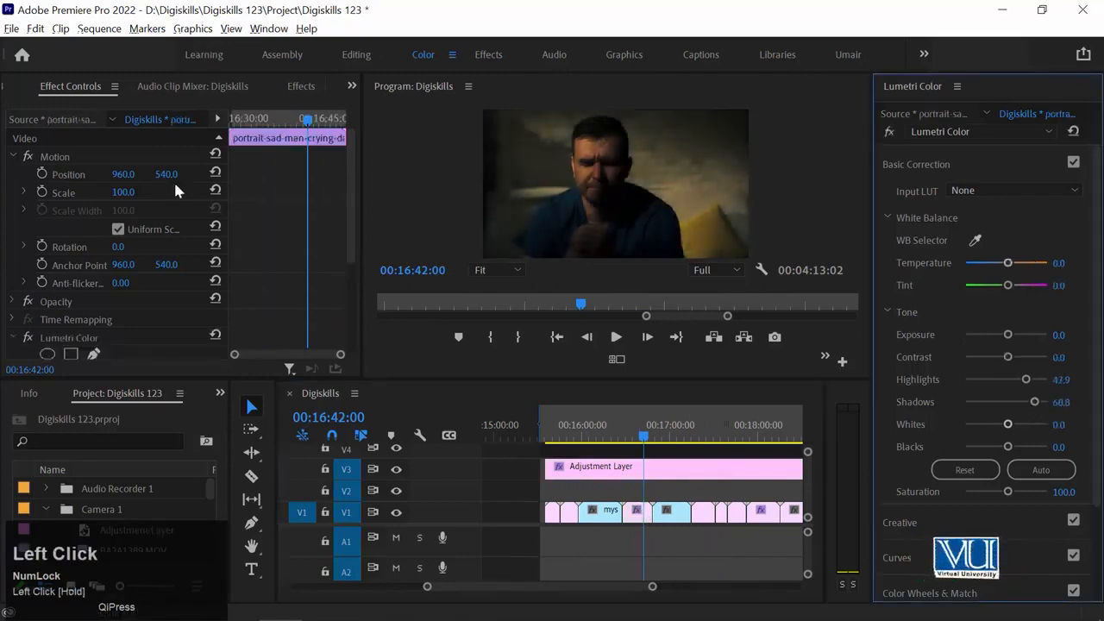
Apply the Lens Distortion video effect from the Distort category to the adjustment layer.
{"action": "left_click", "coordinate": [303, 86]}
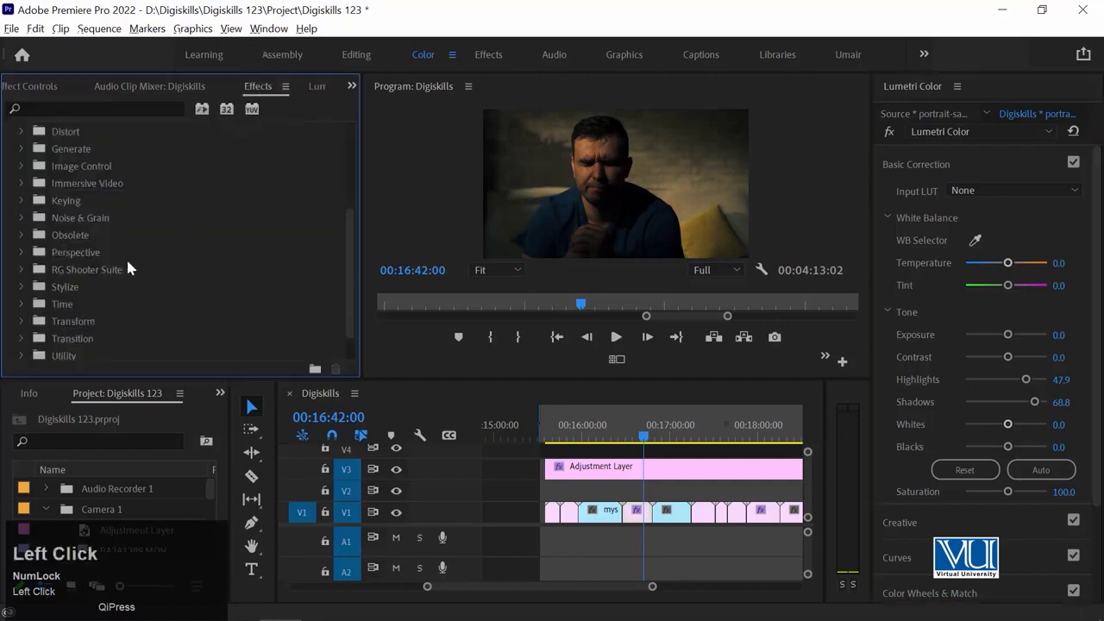
{"action": "scroll", "coordinate": [127, 268], "scroll_direction": "up", "scroll_amount": 4}
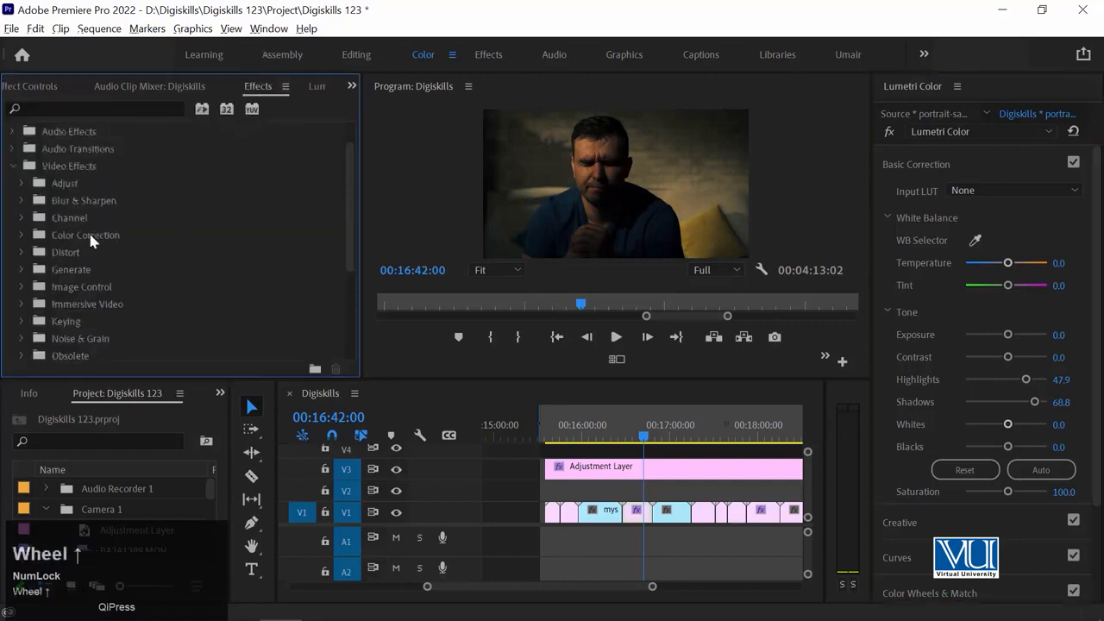
{"action": "left_click", "coordinate": [626, 467]}
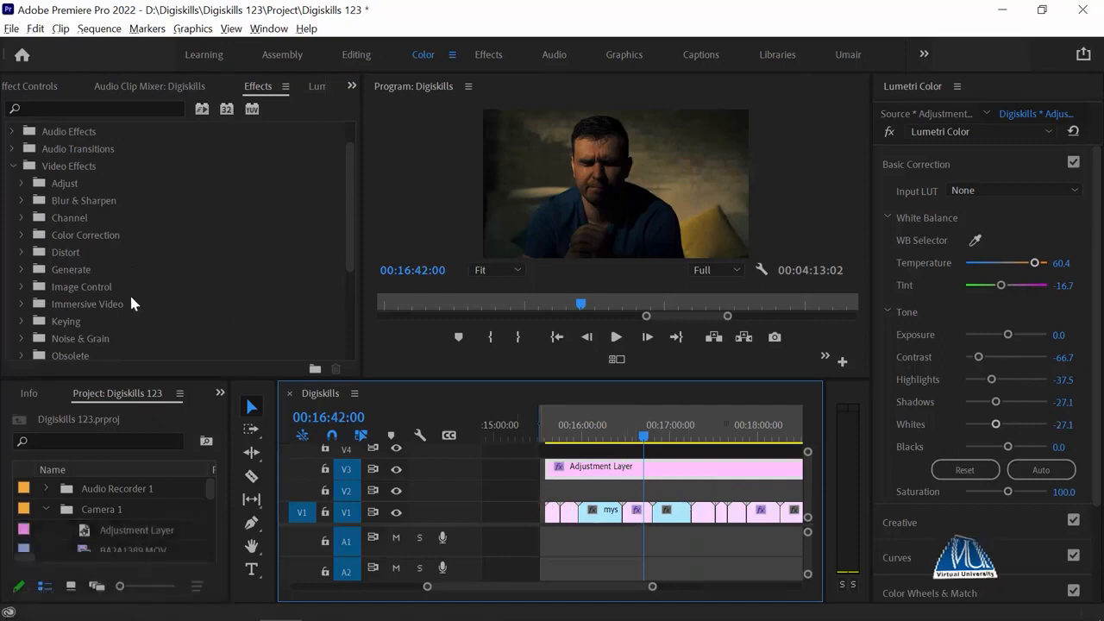
{"action": "left_click", "coordinate": [23, 253]}
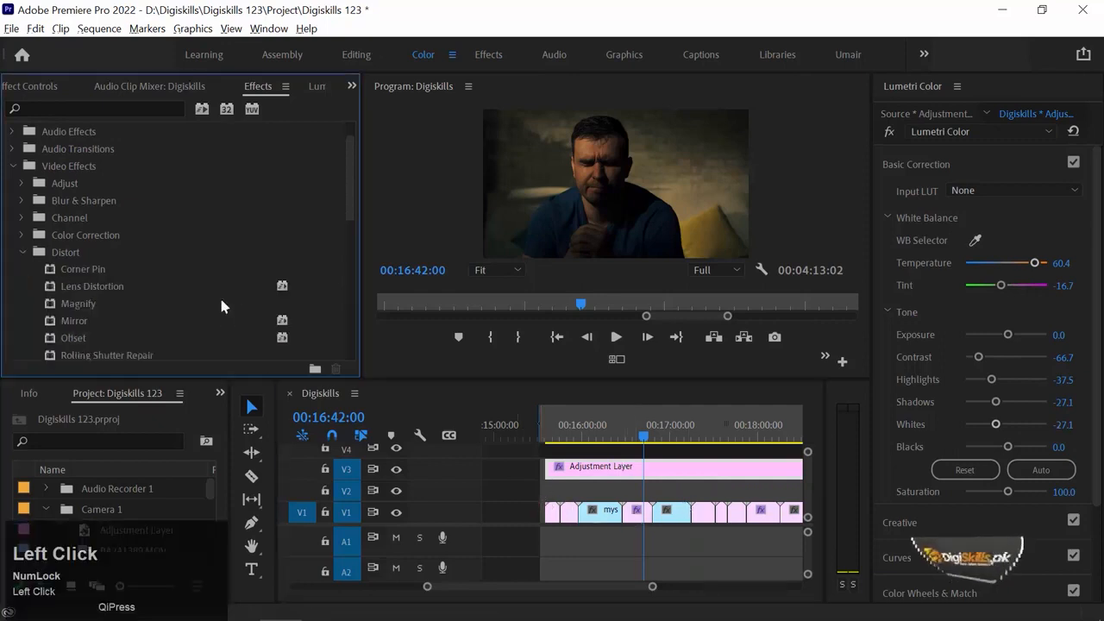
{"action": "scroll", "coordinate": [220, 294], "scroll_direction": "down", "scroll_amount": 1}
{"action": "scroll", "coordinate": [159, 299], "scroll_direction": "down", "scroll_amount": 1}
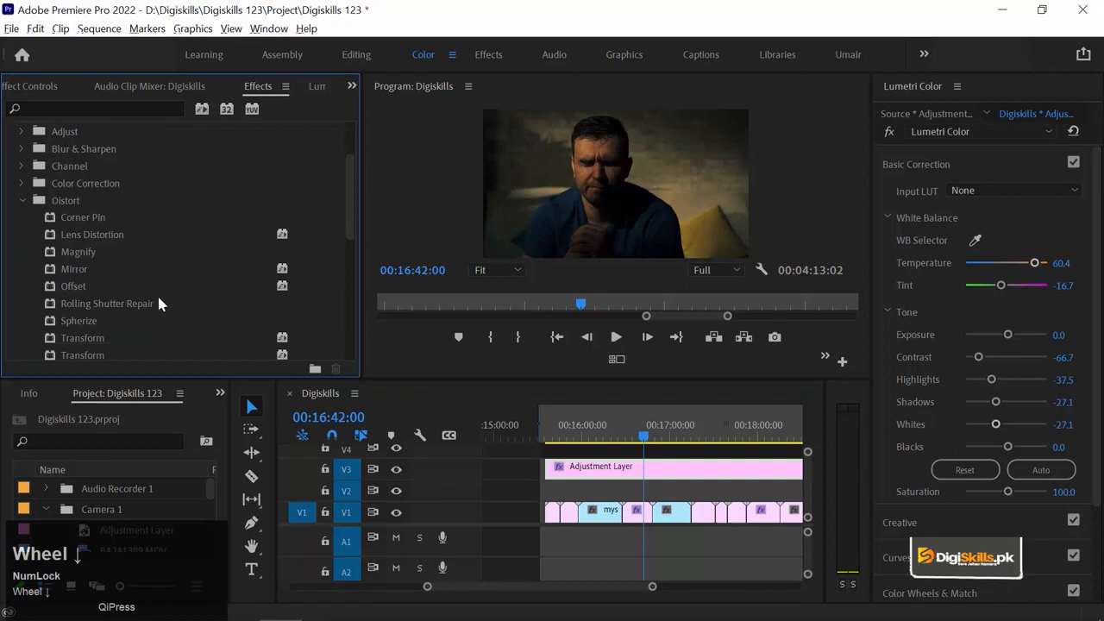
{"action": "left_click_drag", "start_coordinate": [102, 234], "coordinate": [640, 392]}
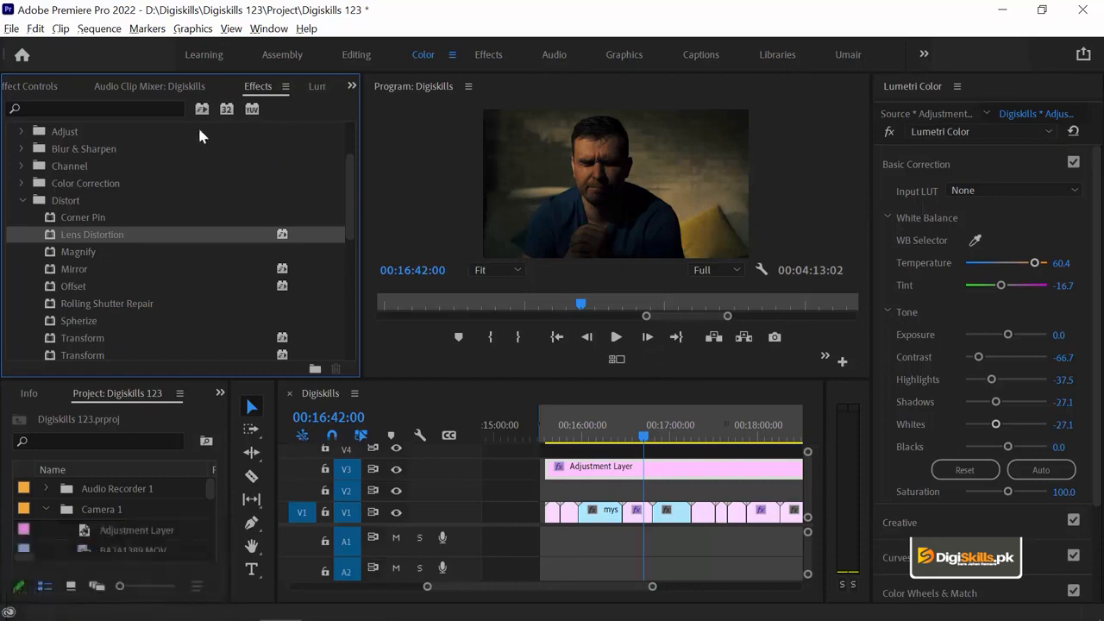
Set the adjustment layer's Lens Distortion to Curvature -62, Vertical Decentering -13 and Horizontal Decentering -14.
{"action": "left_click", "coordinate": [23, 86]}
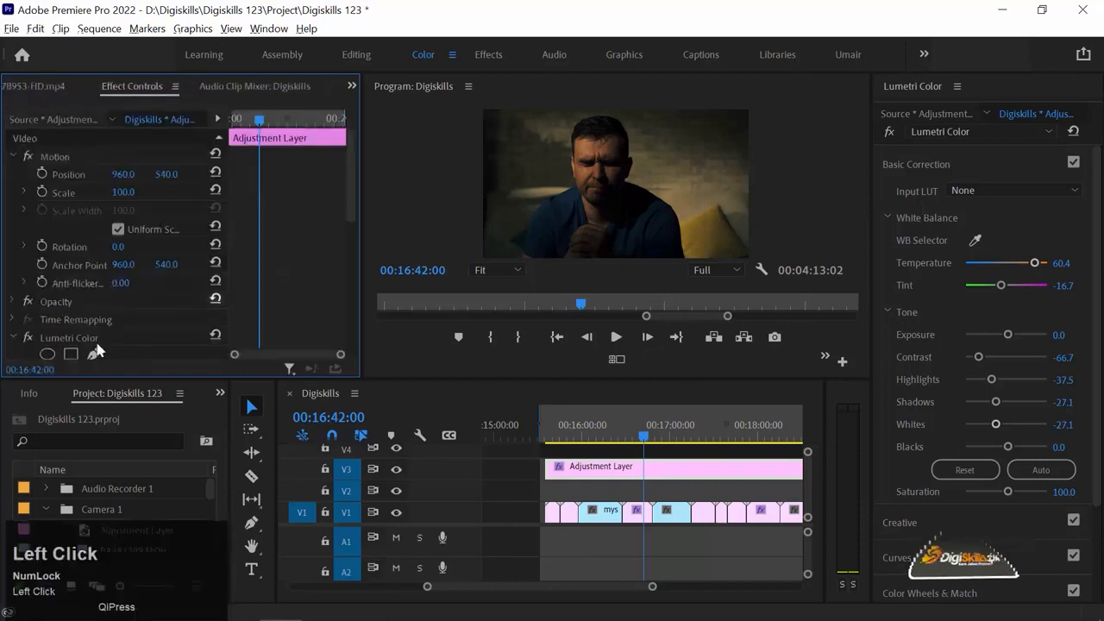
{"action": "scroll", "coordinate": [187, 316], "scroll_direction": "down", "scroll_amount": 8}
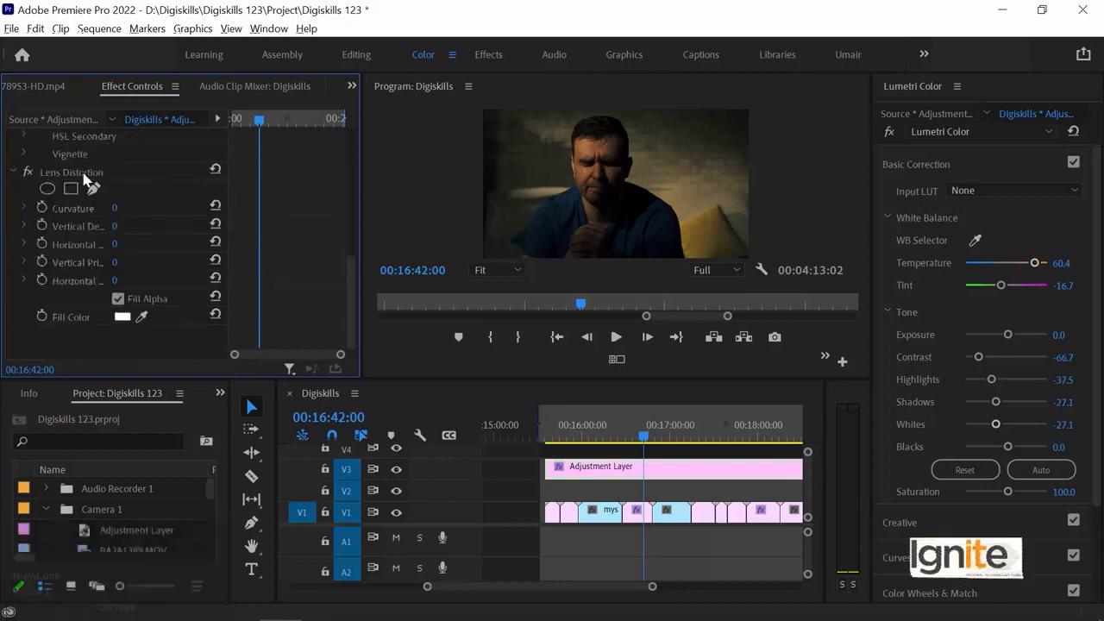
{"action": "left_click", "coordinate": [648, 477]}
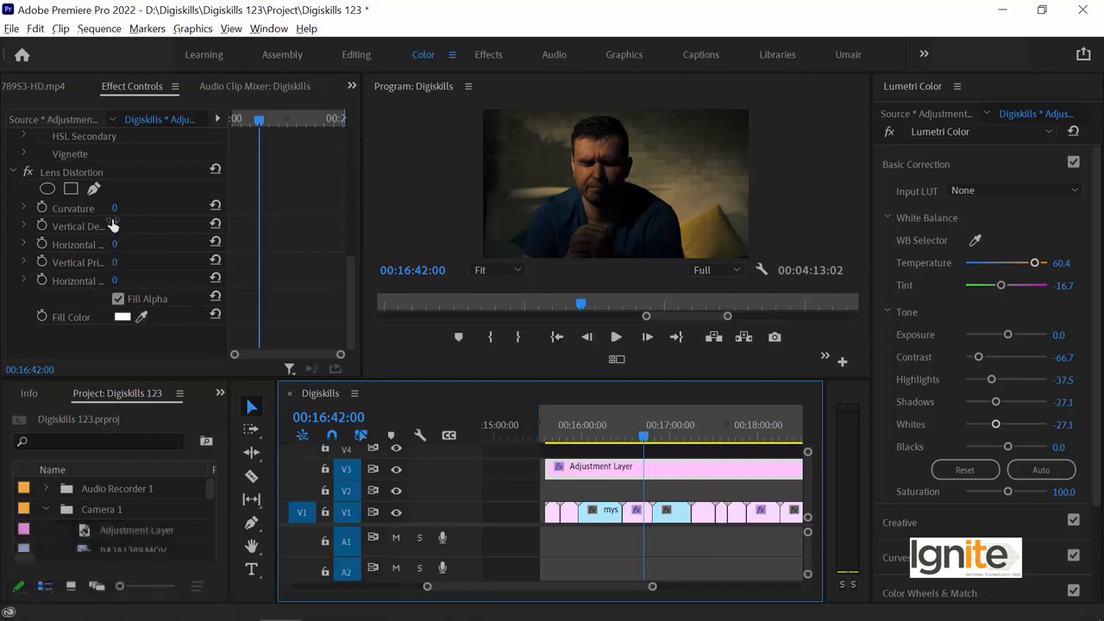
{"action": "left_click", "coordinate": [15, 226]}
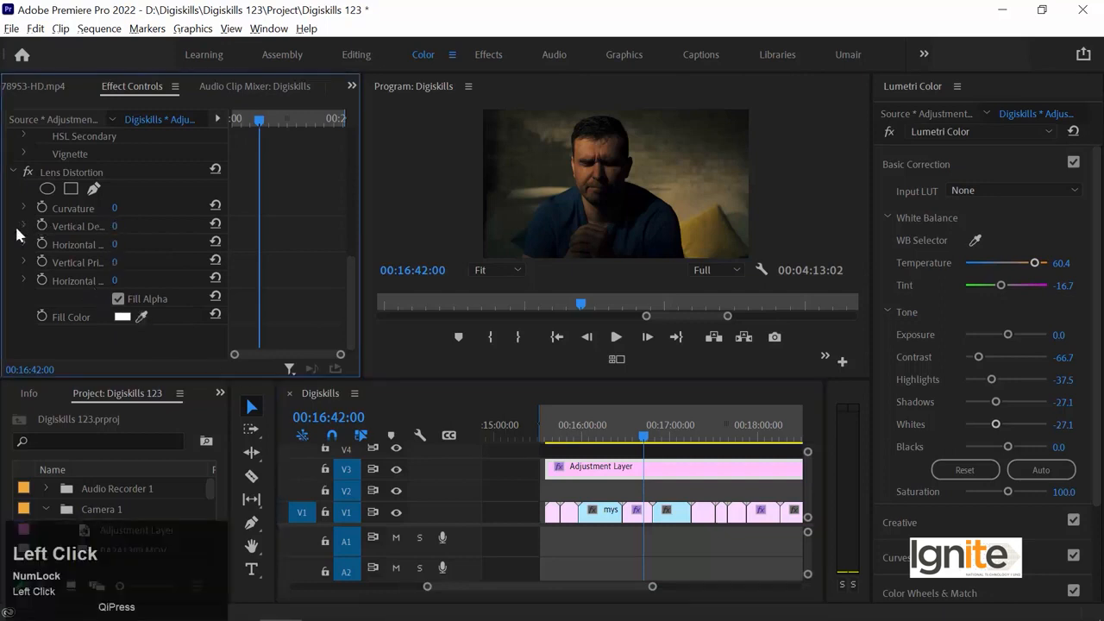
{"action": "left_click_drag", "start_coordinate": [129, 262], "coordinate": [64, 240]}
{"action": "left_click", "coordinate": [24, 208]}
{"action": "left_click_drag", "start_coordinate": [120, 289], "coordinate": [129, 290]}
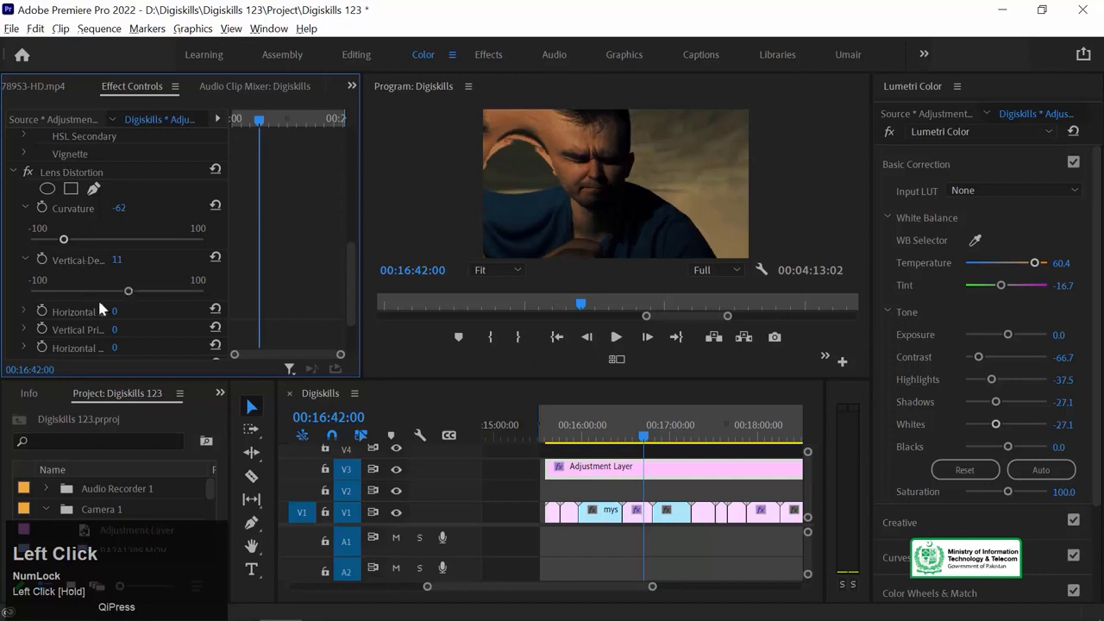
{"action": "left_click", "coordinate": [24, 311]}
{"action": "left_click_drag", "start_coordinate": [120, 344], "coordinate": [106, 343]}
{"action": "mouse_move", "coordinate": [129, 291]}
{"action": "left_mouse_down"}
{"action": "mouse_move", "coordinate": [94, 292]}
{"action": "mouse_move", "coordinate": [108, 292]}
{"action": "left_mouse_up"}
Play back the sequence from about 00:16:22 and again near 00:17:47 to preview the distortion on different clips.
{"action": "mouse_move", "coordinate": [597, 438]}
{"action": "left_mouse_down"}
{"action": "mouse_move", "coordinate": [567, 439]}
{"action": "mouse_move", "coordinate": [648, 442]}
{"action": "mouse_move", "coordinate": [616, 444]}
{"action": "left_mouse_up"}
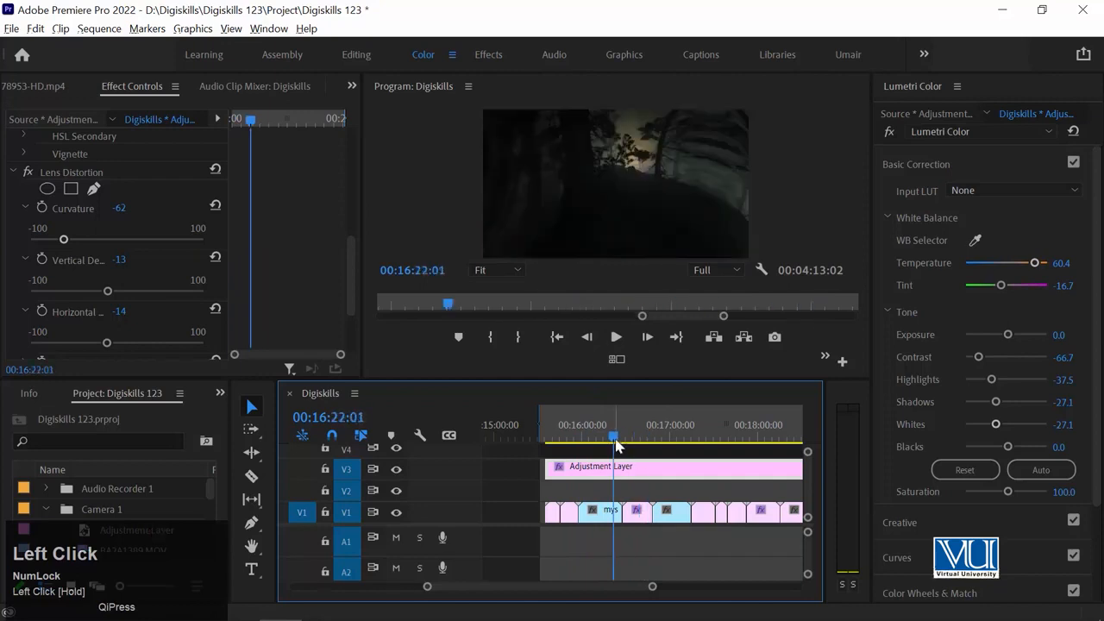
{"action": "key", "text": "space"}
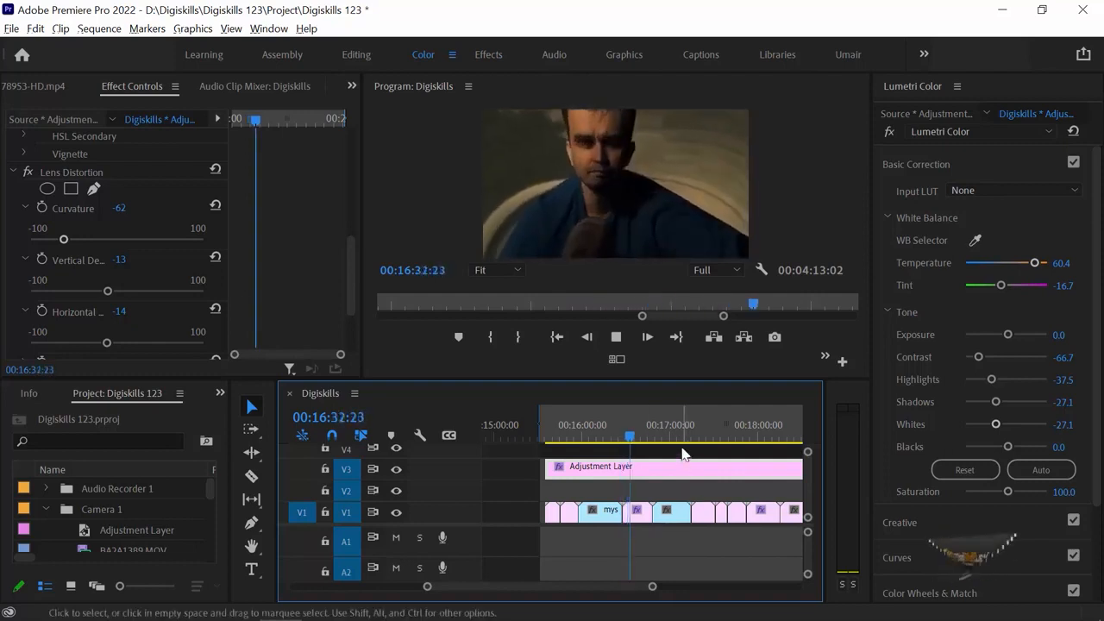
{"action": "key", "text": "space"}
{"action": "left_click_drag", "start_coordinate": [645, 435], "coordinate": [736, 437]}
{"action": "key", "text": "space"}
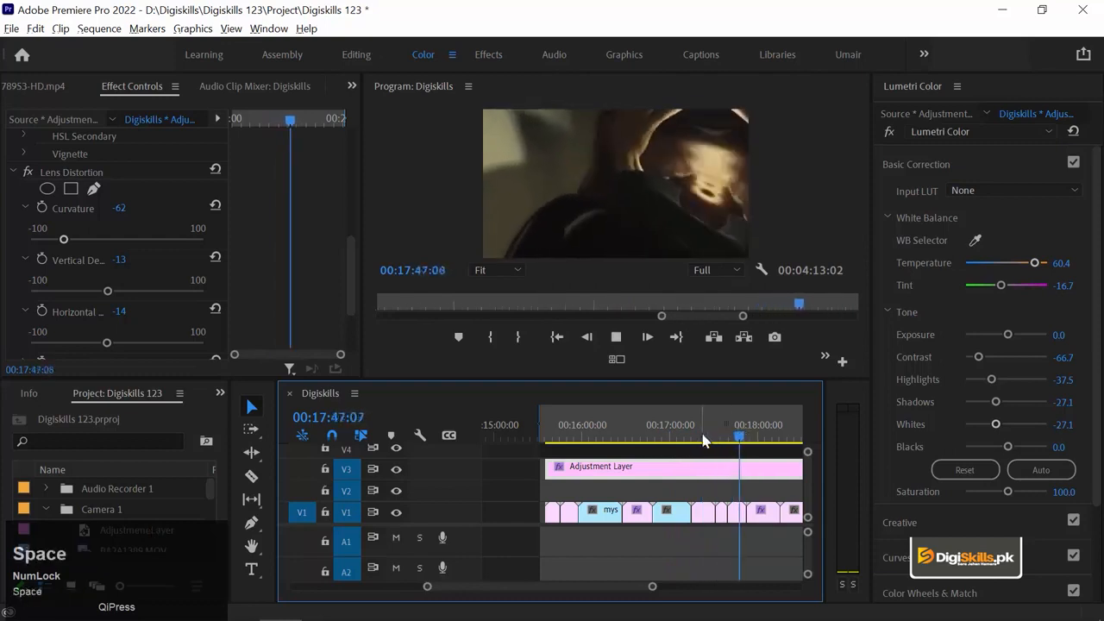
{"action": "key", "text": "space"}
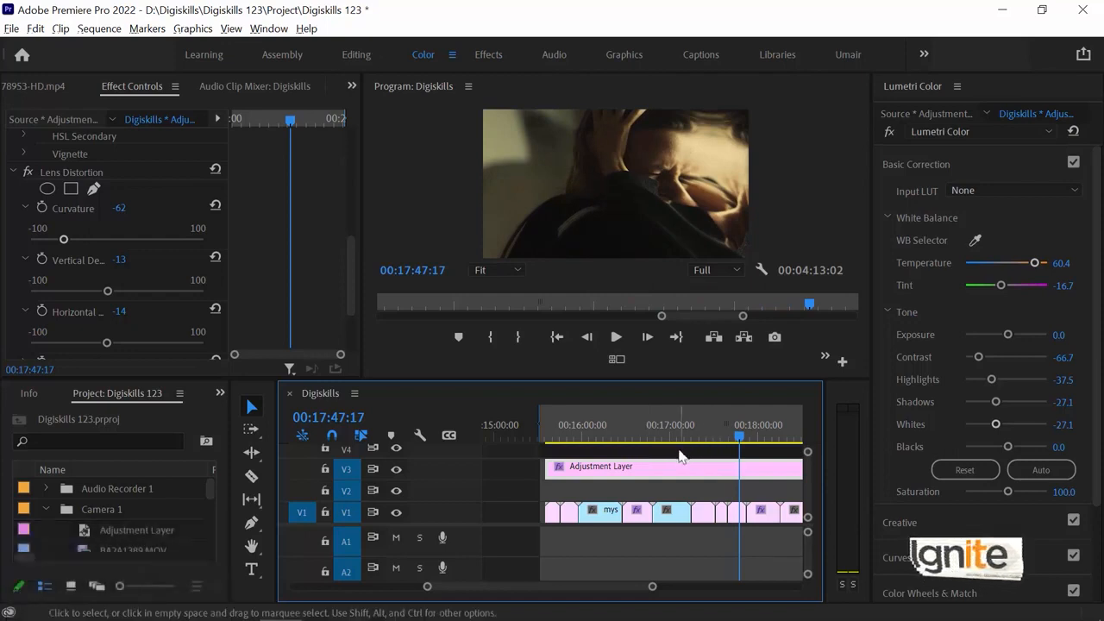
Compare the graded and original footage on two clips by toggling the V3 adjustment layer track's visibility, leaving it hidden.
{"action": "key", "text": "minus"}
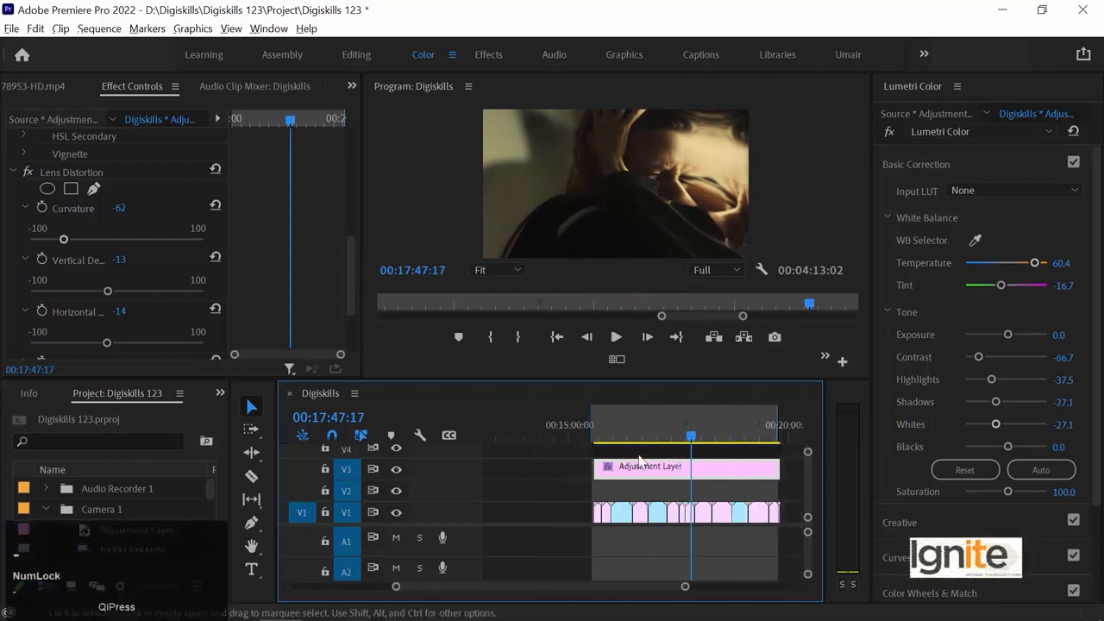
{"action": "key", "text": "minus"}
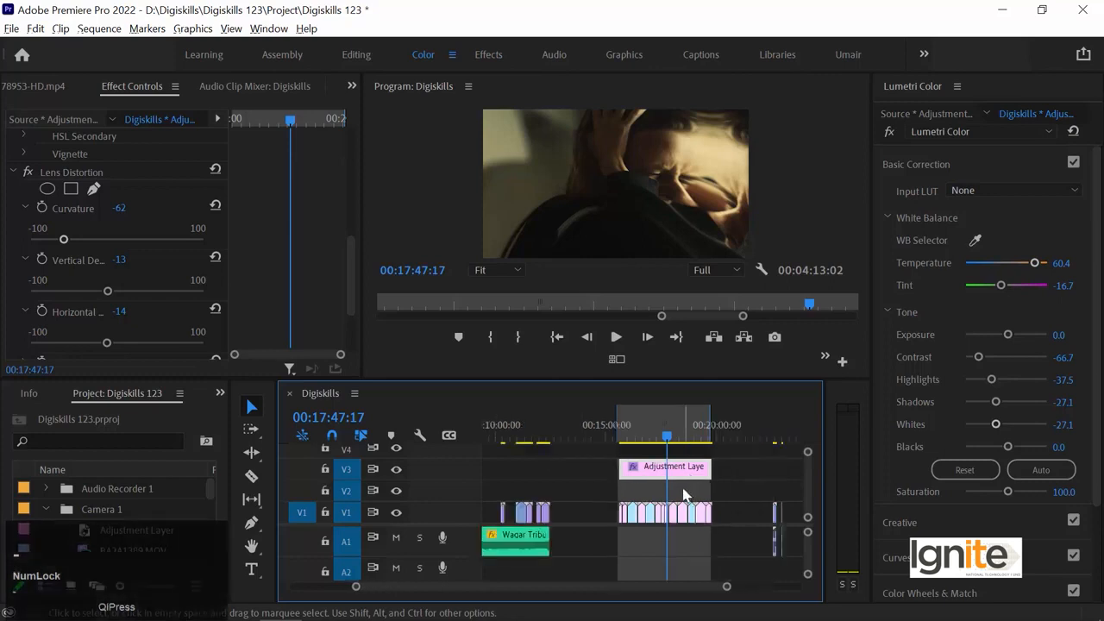
{"action": "key", "text": "equal"}
{"action": "key", "text": "ctrl+s"}
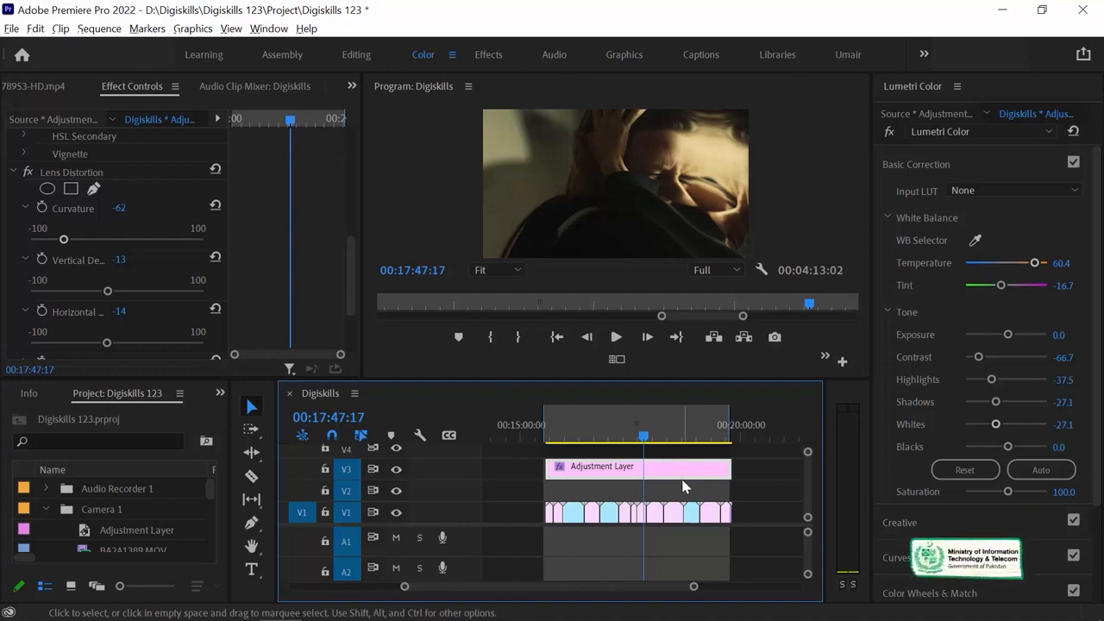
{"action": "mouse_move", "coordinate": [652, 442]}
{"action": "left_mouse_down"}
{"action": "mouse_move", "coordinate": [673, 444]}
{"action": "mouse_move", "coordinate": [636, 440]}
{"action": "left_mouse_up"}
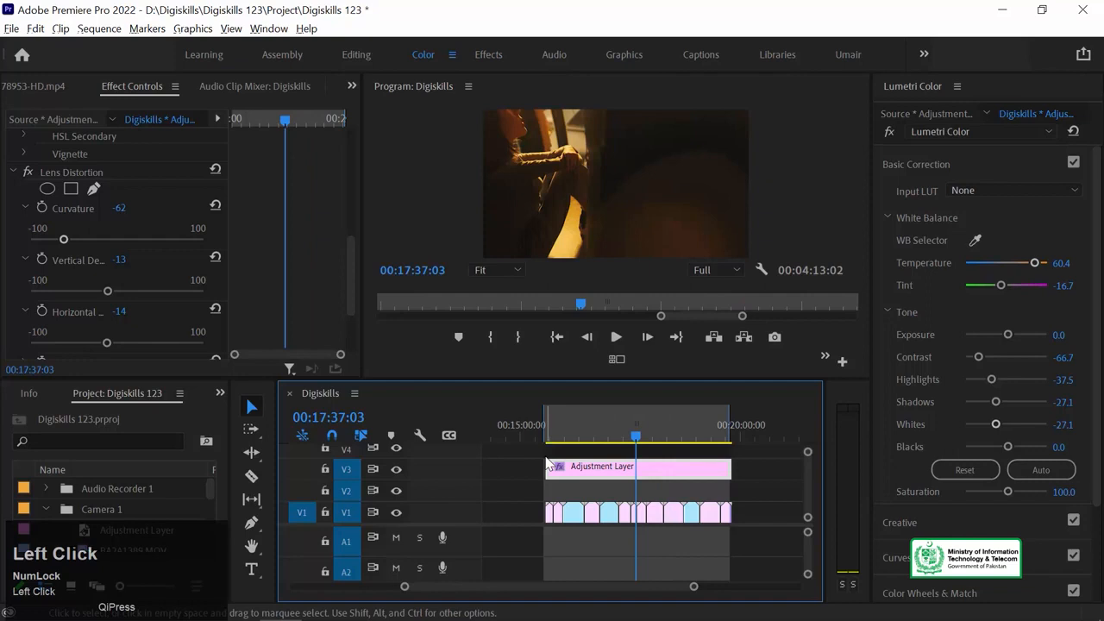
{"action": "left_click", "coordinate": [396, 470]}
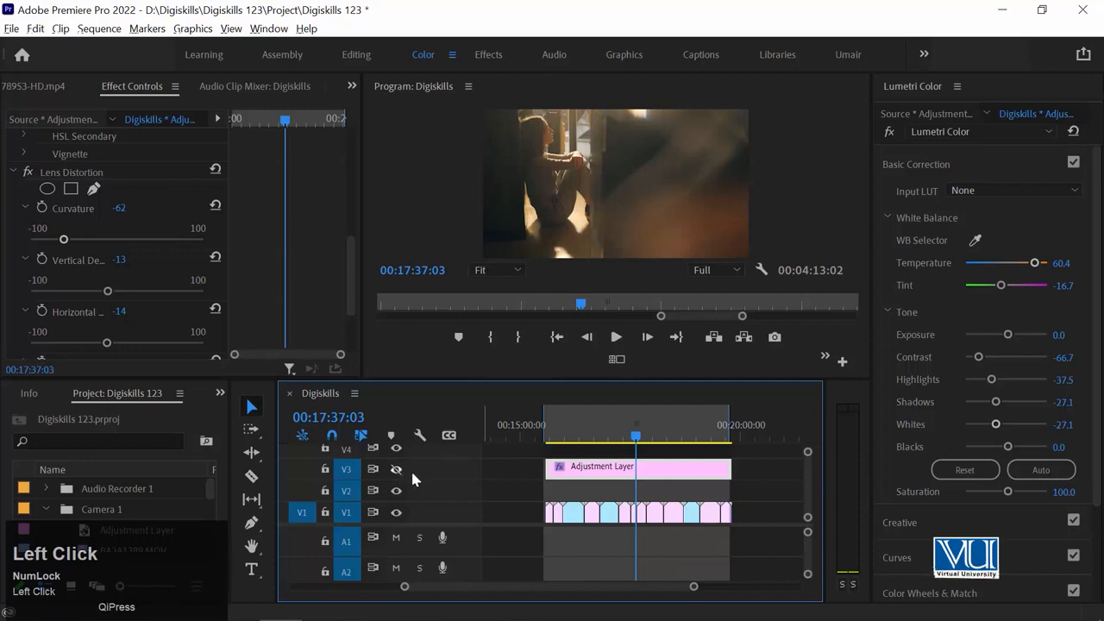
{"action": "left_click", "coordinate": [396, 470]}
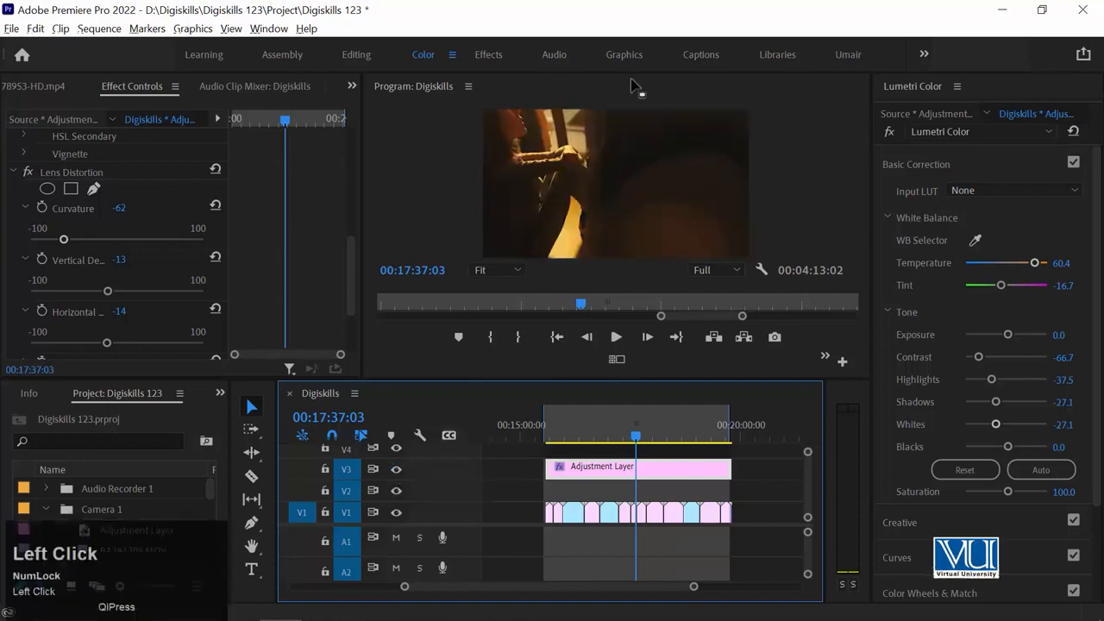
{"action": "mouse_move", "coordinate": [601, 439]}
{"action": "left_mouse_down"}
{"action": "mouse_move", "coordinate": [577, 442]}
{"action": "mouse_move", "coordinate": [588, 442]}
{"action": "left_mouse_up"}
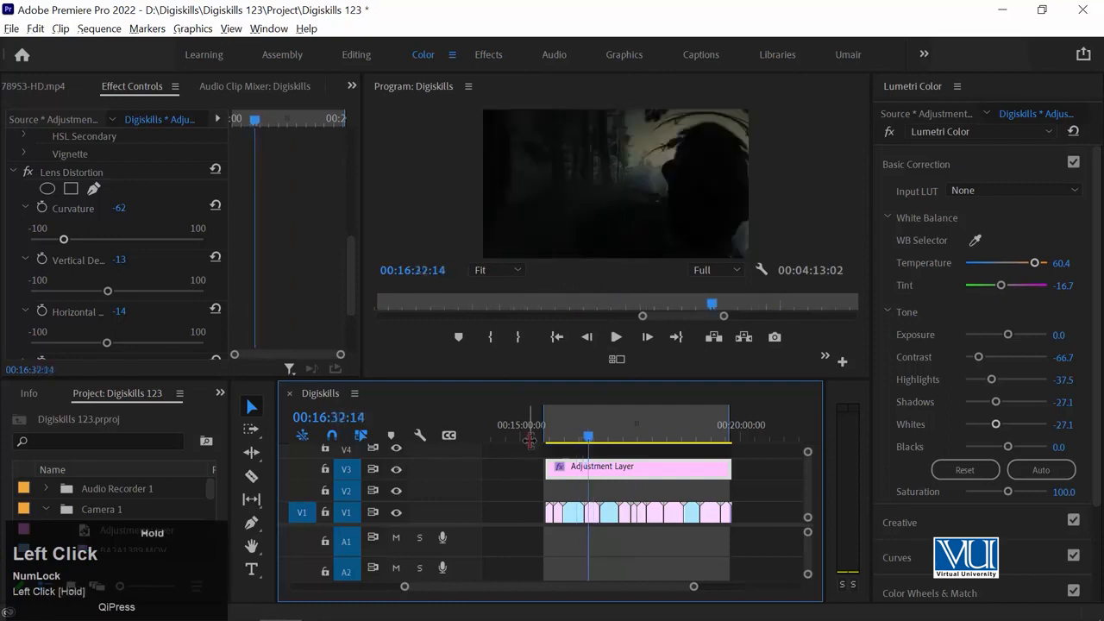
{"action": "left_click", "coordinate": [397, 469]}
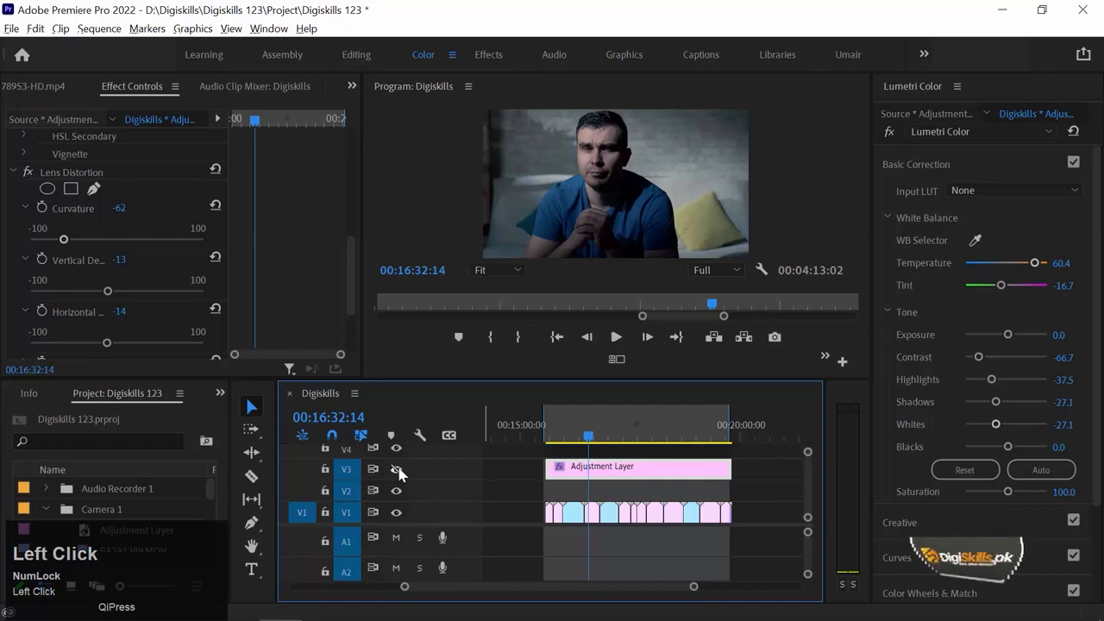
Split the adjustment layer on V3 at 00:16:48:19 with the Razor tool.
{"action": "left_click", "coordinate": [604, 438]}
{"action": "left_click_drag", "start_coordinate": [605, 440], "coordinate": [600, 454]}
{"action": "key", "text": "c"}
{"action": "left_click", "coordinate": [605, 473]}
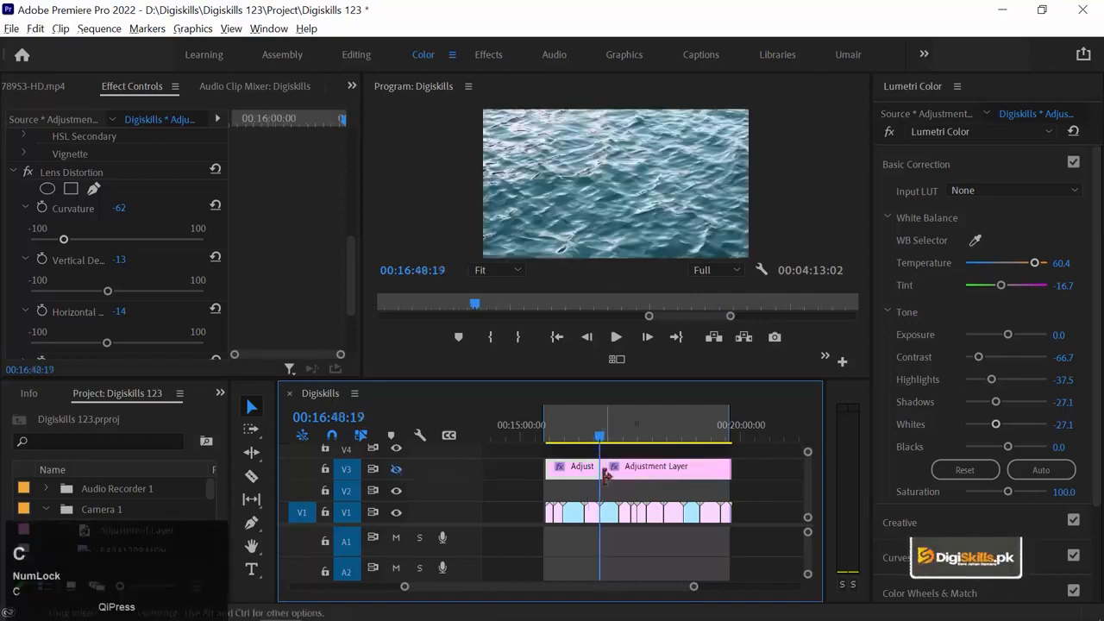
Shift everything after the cut further along the timeline and extend the first adjustment layer piece across the gap.
{"action": "left_click_drag", "start_coordinate": [604, 514], "coordinate": [686, 514]}
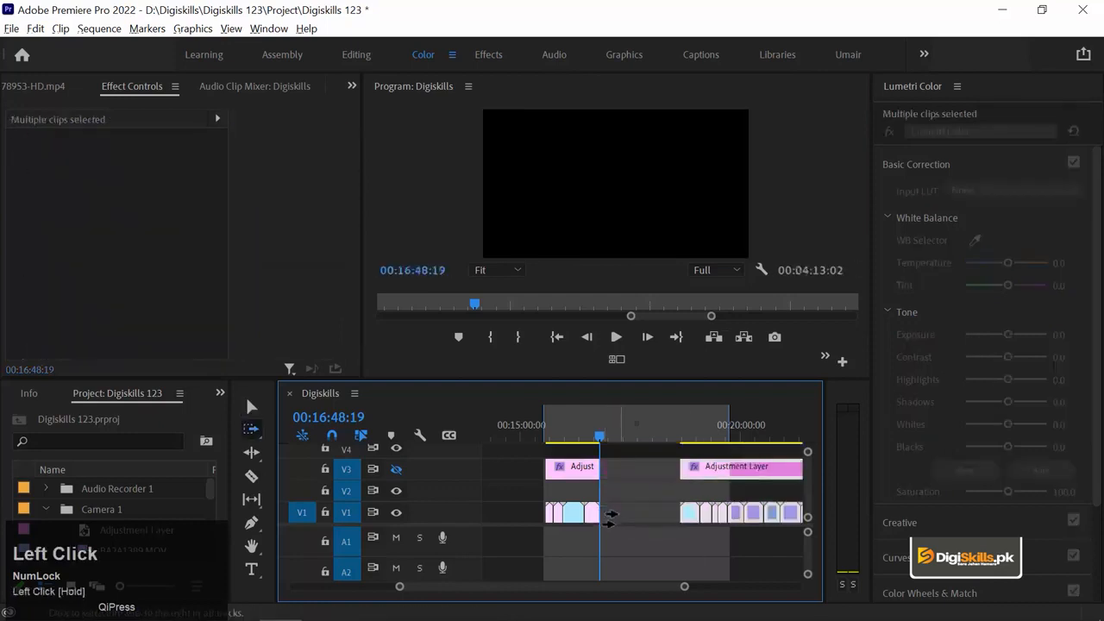
{"action": "key", "text": "v"}
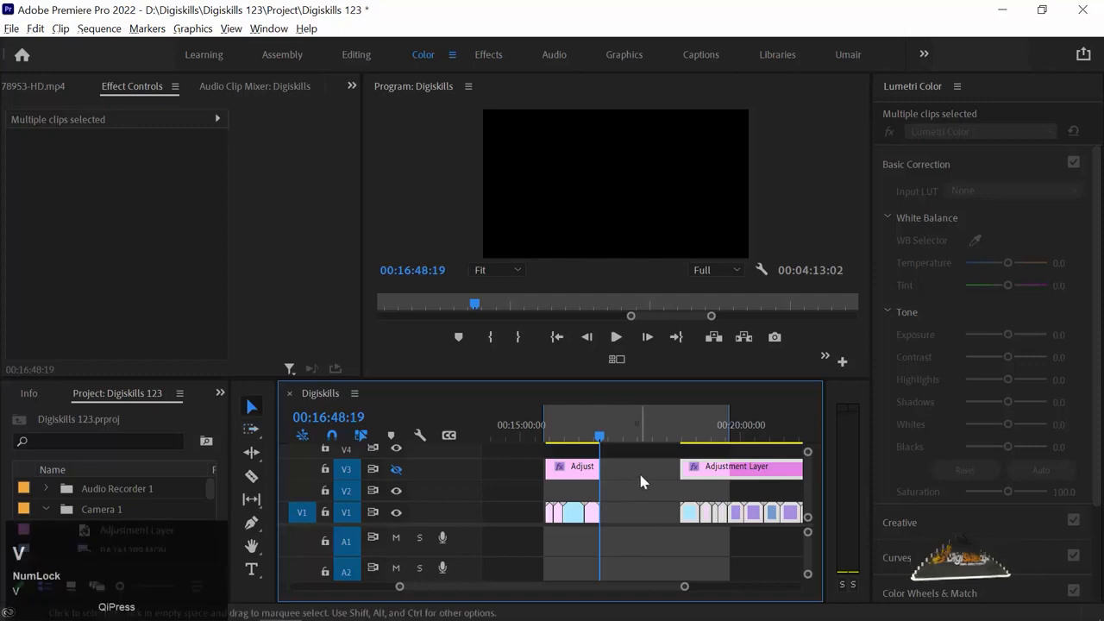
{"action": "left_click_drag", "start_coordinate": [609, 470], "coordinate": [680, 468]}
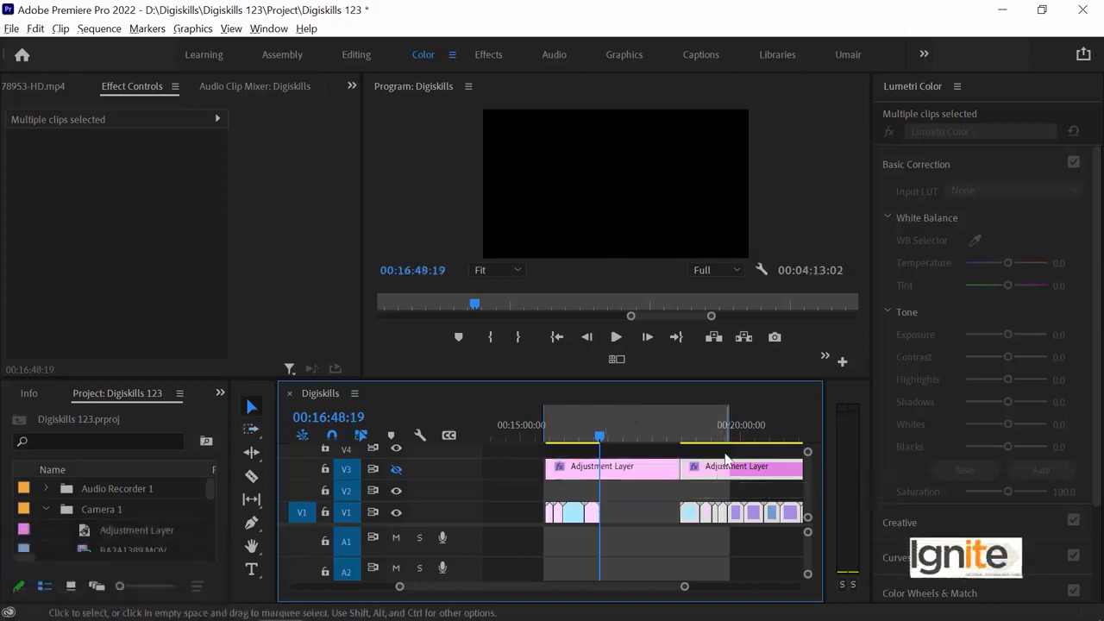
{"action": "left_click", "coordinate": [725, 452], "text": "ctrl"}
Undo the adjustment layer extension, the clip shift and the split.
{"action": "key", "text": "ctrl+z"}
{"action": "key", "text": "ctrl+z"}
{"action": "key", "text": "ctrl+z"}
Make the V3 adjustment layer track visible again and place the playhead at 00:17:32:10.
{"action": "left_click_drag", "start_coordinate": [598, 420], "coordinate": [580, 453]}
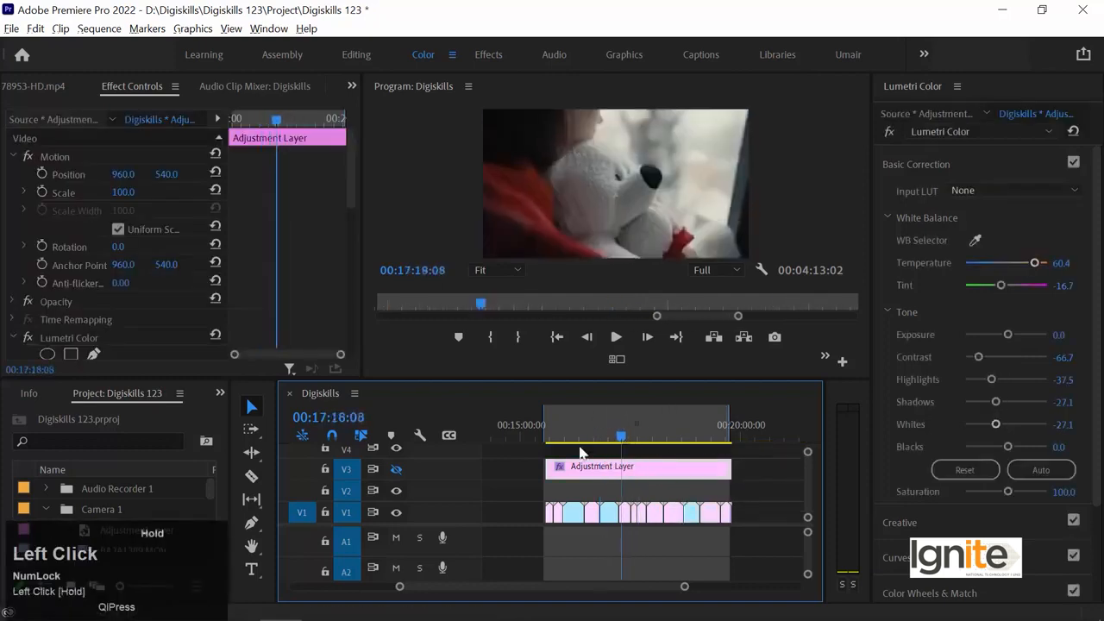
{"action": "left_click", "coordinate": [396, 470]}
{"action": "left_click_drag", "start_coordinate": [640, 422], "coordinate": [633, 426]}
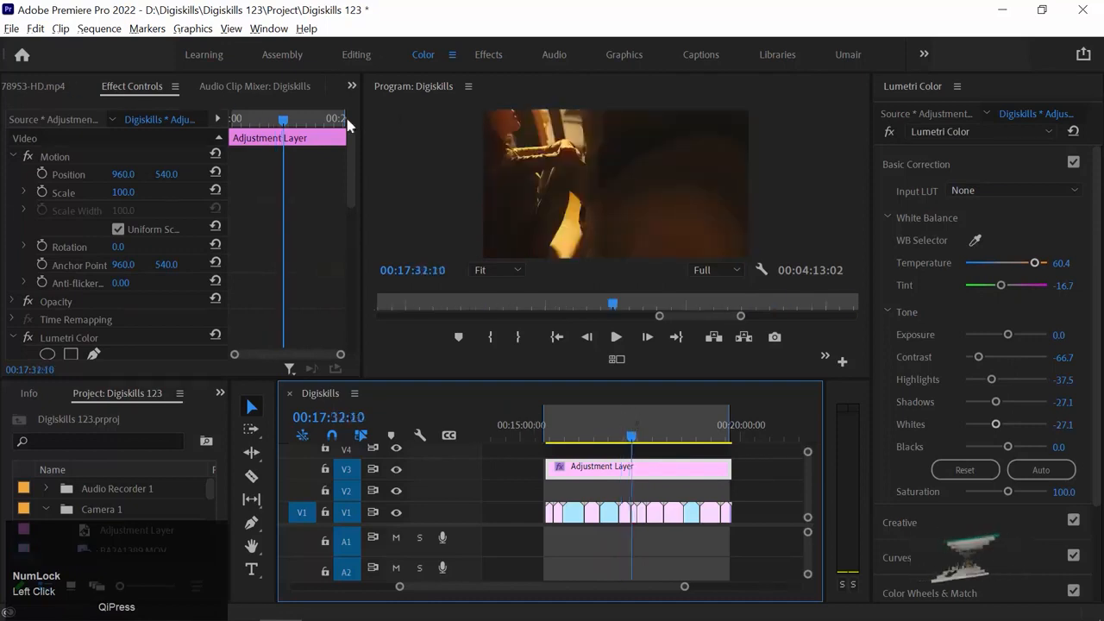
Apply the first Transform effect from the Distort category to the adjustment layer.
{"action": "left_click", "coordinate": [353, 87]}
{"action": "left_click", "coordinate": [457, 165]}
{"action": "scroll", "coordinate": [136, 274], "scroll_direction": "down", "scroll_amount": 3}
{"action": "left_click", "coordinate": [80, 321]}
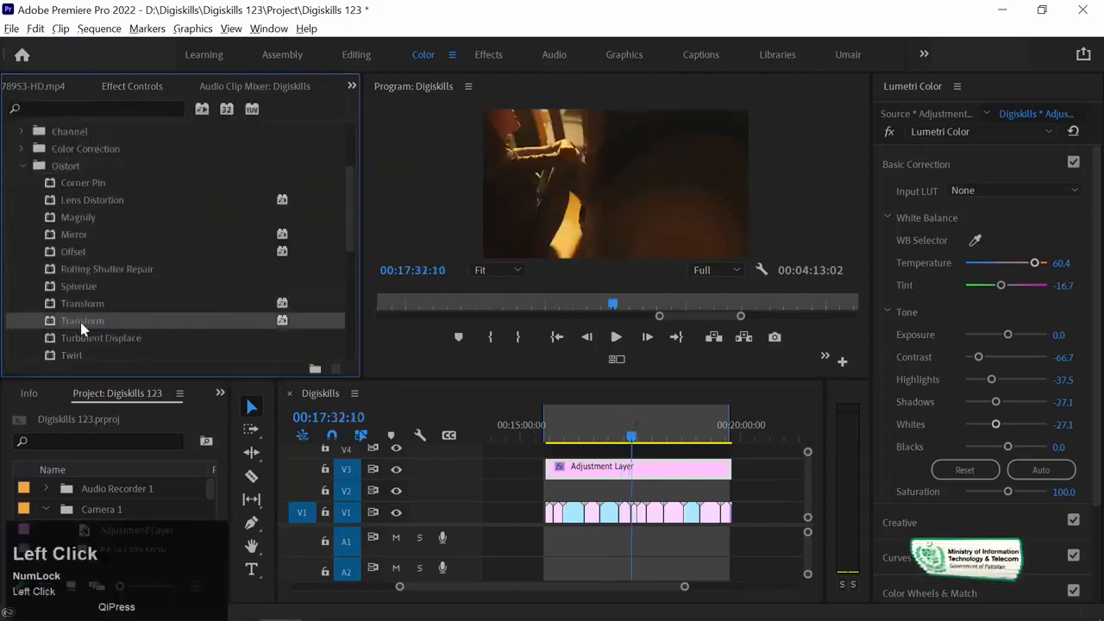
{"action": "left_click", "coordinate": [79, 304]}
{"action": "left_click", "coordinate": [78, 303]}
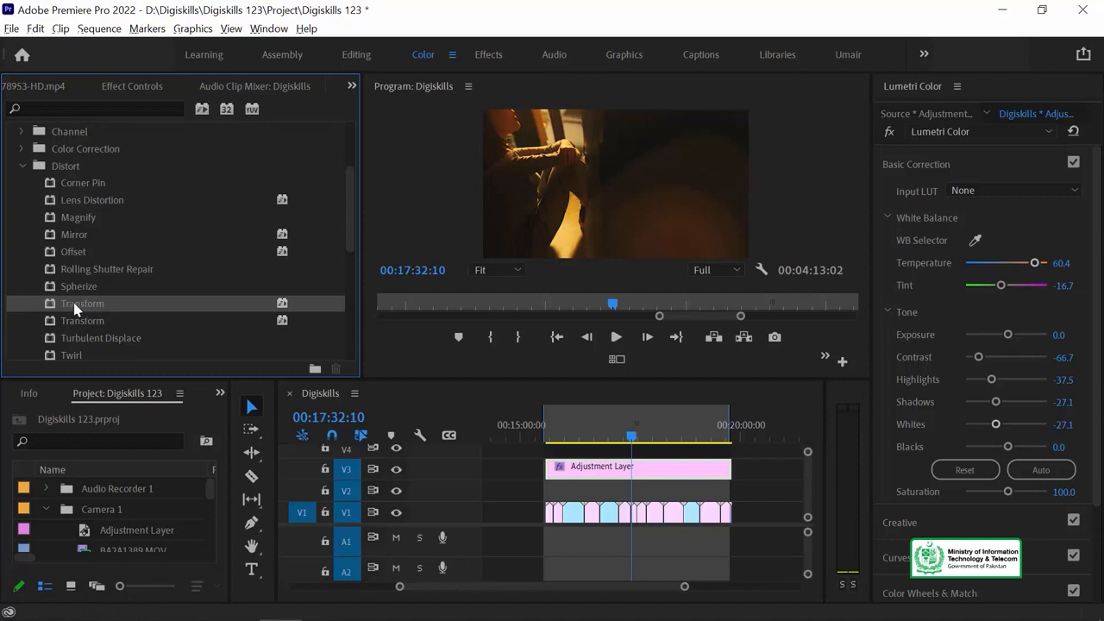
{"action": "left_click", "coordinate": [77, 305]}
{"action": "left_click_drag", "start_coordinate": [643, 441], "coordinate": [639, 467]}
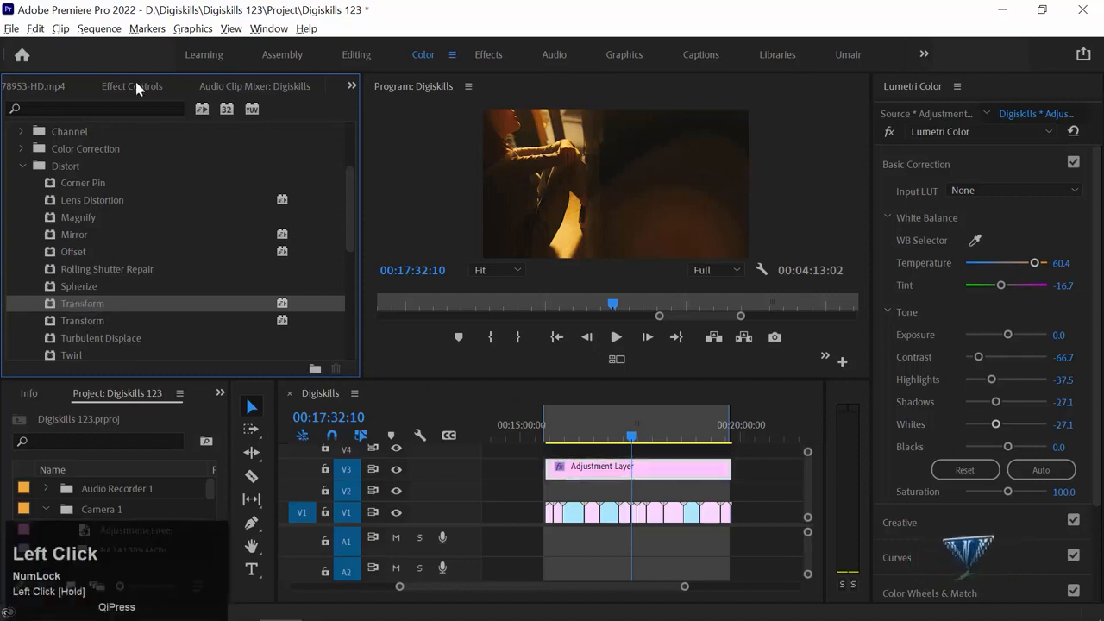
Switch the adjustment layer's Lens Distortion effect off and back on to compare the picture.
{"action": "left_click", "coordinate": [137, 87]}
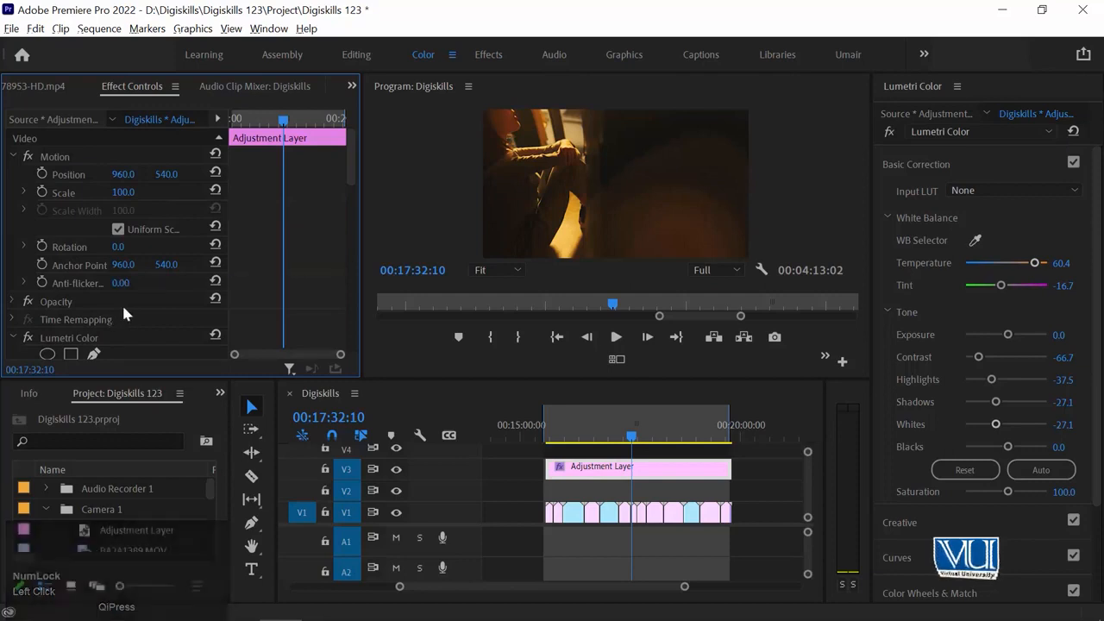
{"action": "scroll", "coordinate": [188, 289], "scroll_direction": "down", "scroll_amount": 2}
{"action": "scroll", "coordinate": [190, 269], "scroll_direction": "down", "scroll_amount": 10}
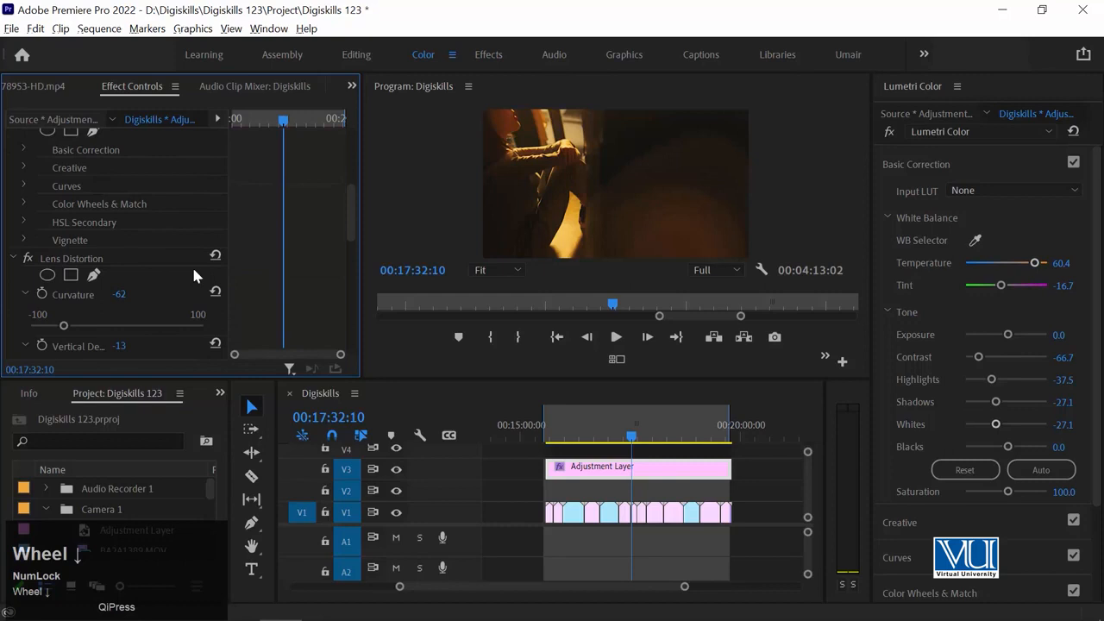
{"action": "left_click", "coordinate": [30, 260]}
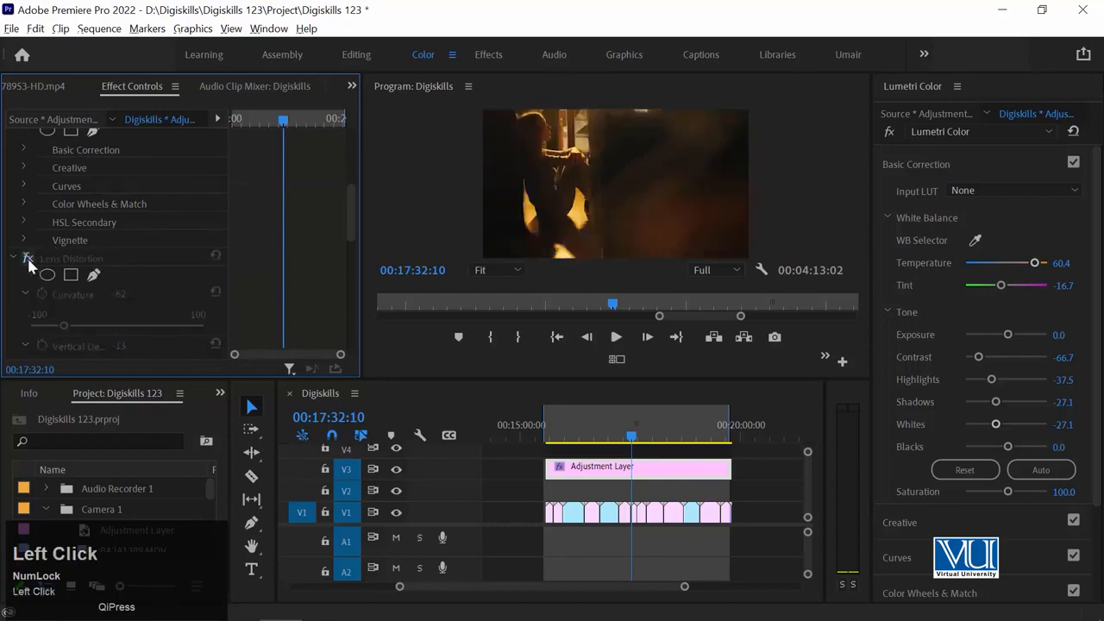
{"action": "left_click", "coordinate": [30, 260]}
{"action": "left_click", "coordinate": [30, 260]}
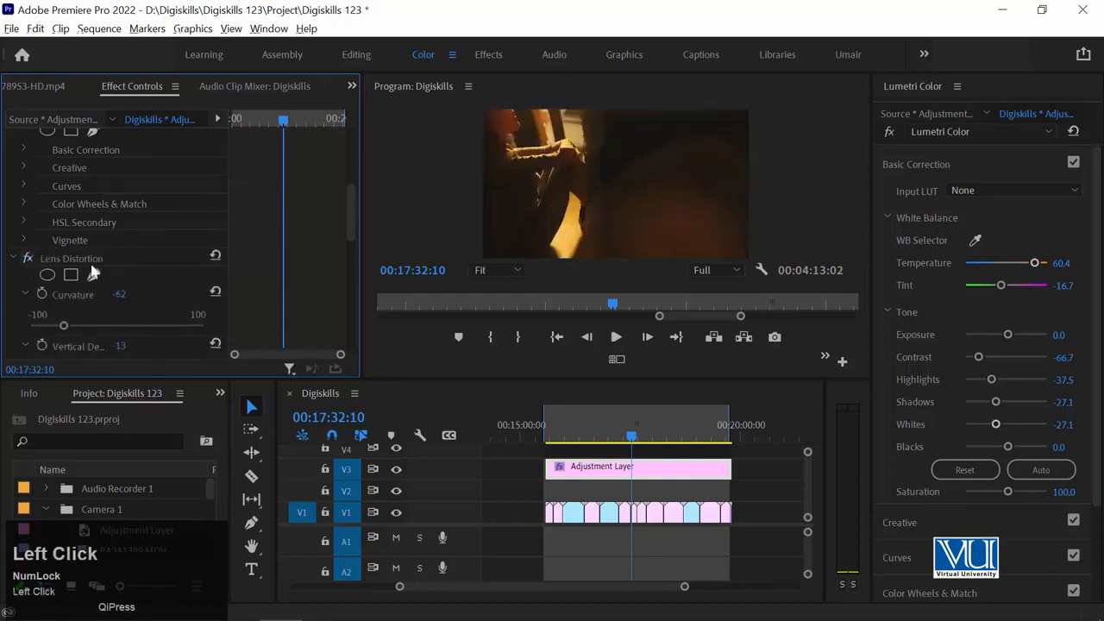
Set the Transform effect's Scale Height to 64 and Skew to 16, and check the result at 00:17:05:11.
{"action": "scroll", "coordinate": [259, 222], "scroll_direction": "down", "scroll_amount": 8}
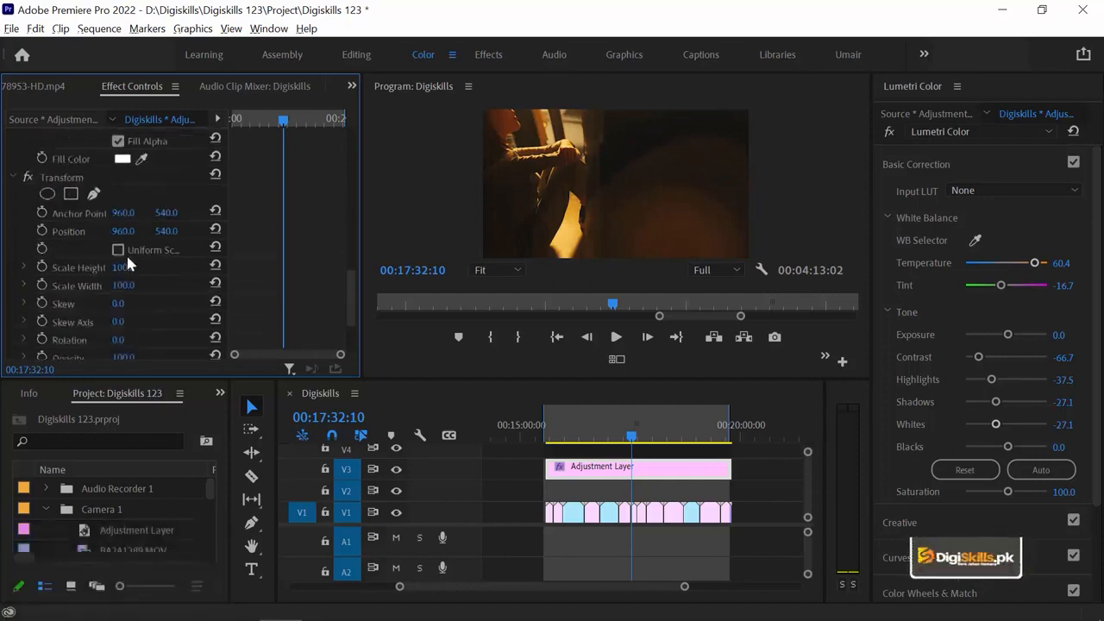
{"action": "scroll", "coordinate": [174, 272], "scroll_direction": "down", "scroll_amount": 1}
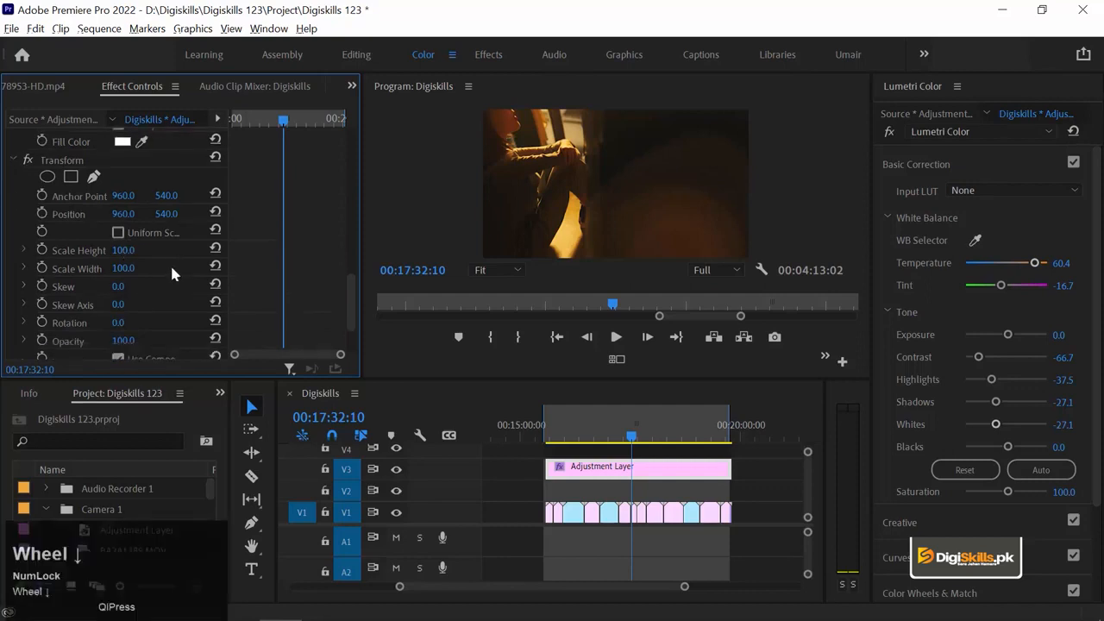
{"action": "left_click_drag", "start_coordinate": [124, 214], "coordinate": [177, 216]}
{"action": "key", "text": "ctrl+z"}
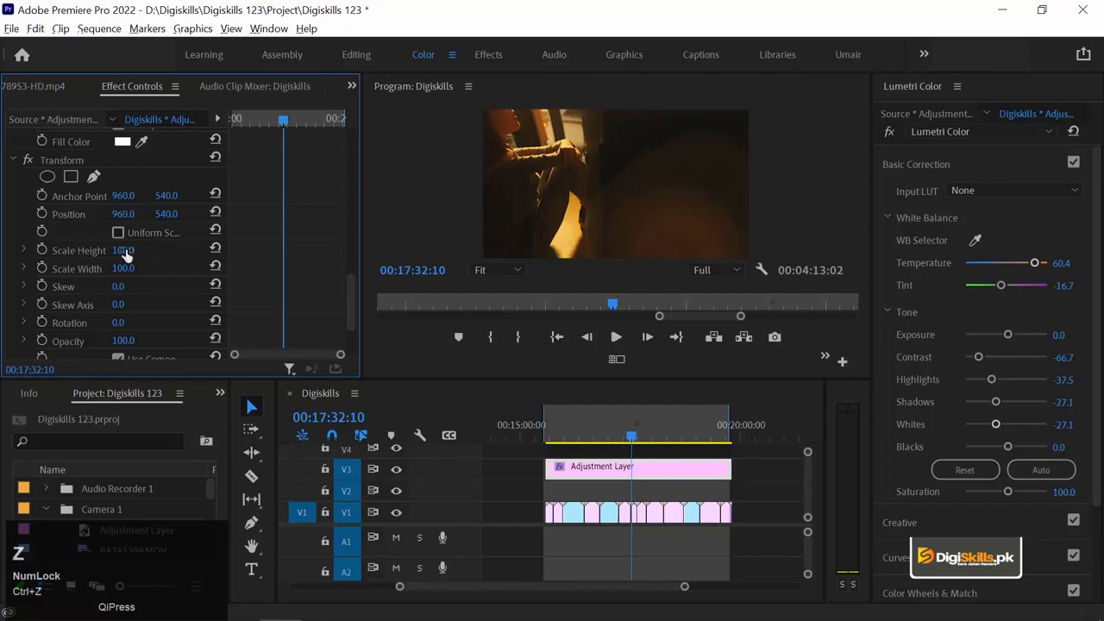
{"action": "left_click_drag", "start_coordinate": [123, 251], "coordinate": [91, 251]}
{"action": "mouse_move", "coordinate": [119, 288]}
{"action": "left_mouse_down"}
{"action": "mouse_move", "coordinate": [143, 289]}
{"action": "mouse_move", "coordinate": [133, 288]}
{"action": "left_mouse_up"}
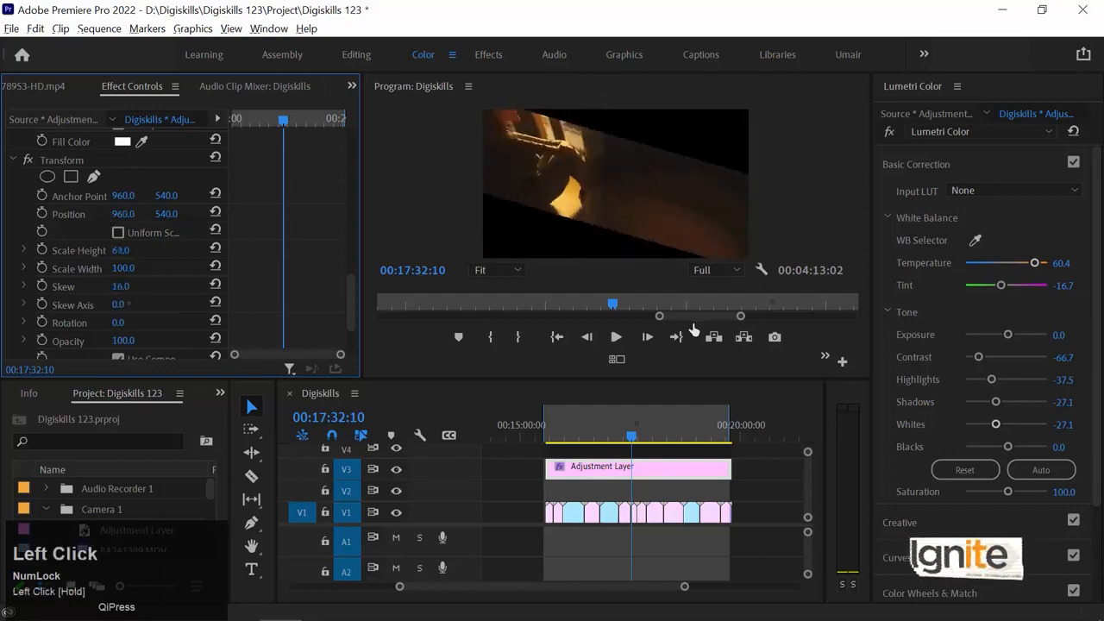
{"action": "left_click_drag", "start_coordinate": [546, 437], "coordinate": [616, 441]}
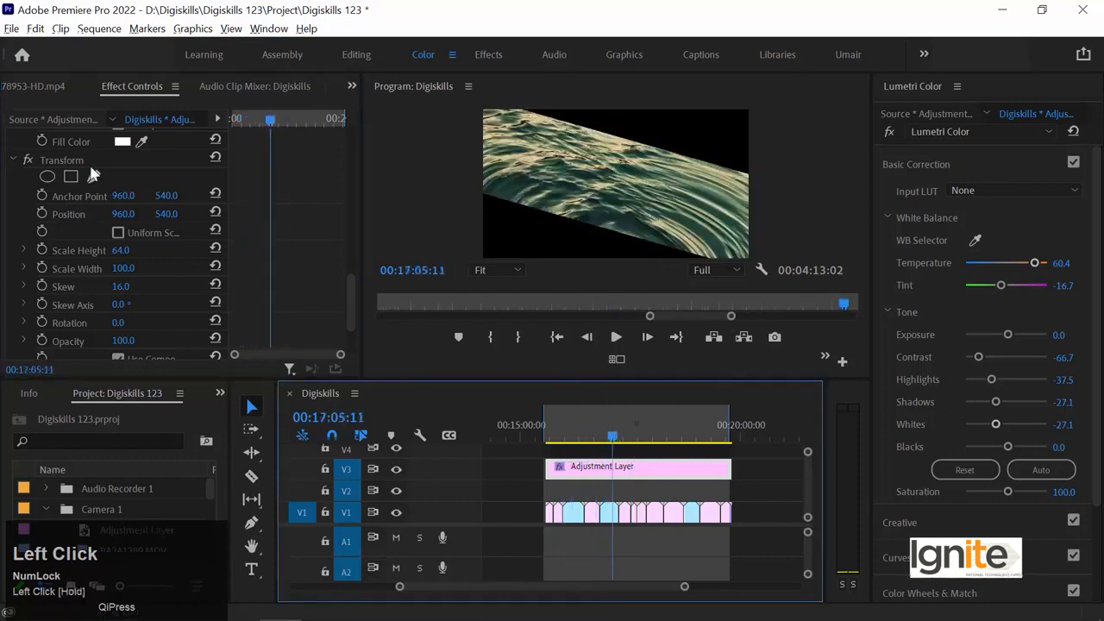
Switch the Transform effect off and back on to compare, and review its result across the following clips up to 00:19:32:18.
{"action": "left_click", "coordinate": [25, 161]}
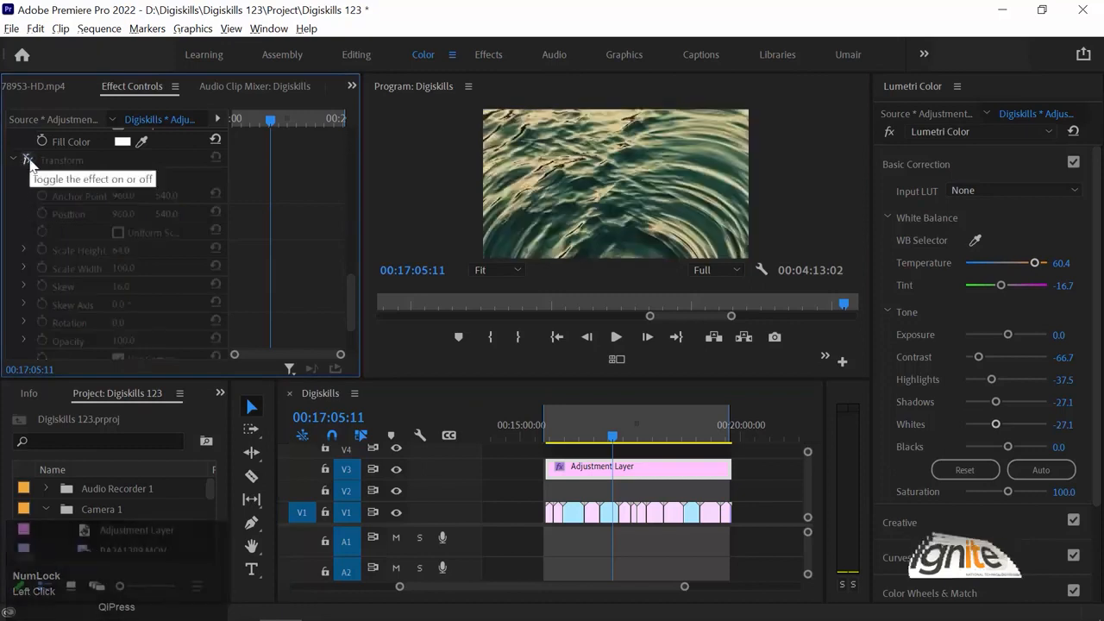
{"action": "left_click", "coordinate": [27, 161]}
{"action": "key", "text": "space"}
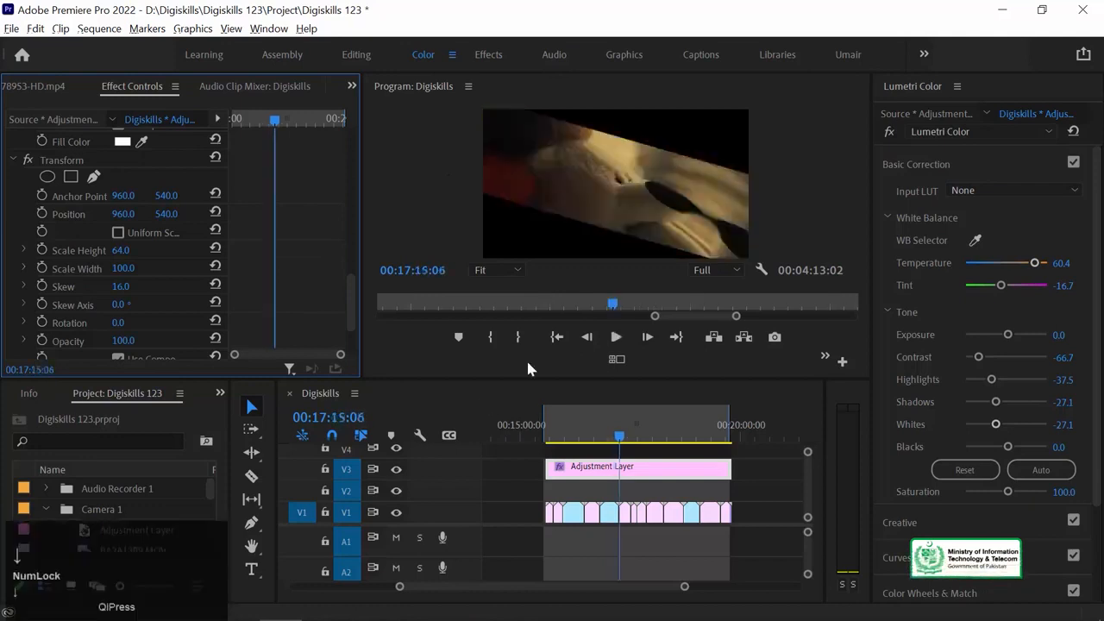
{"action": "key", "text": "space"}
{"action": "key", "text": "Down"}
{"action": "key", "text": "Down"}
{"action": "key", "text": "Down"}
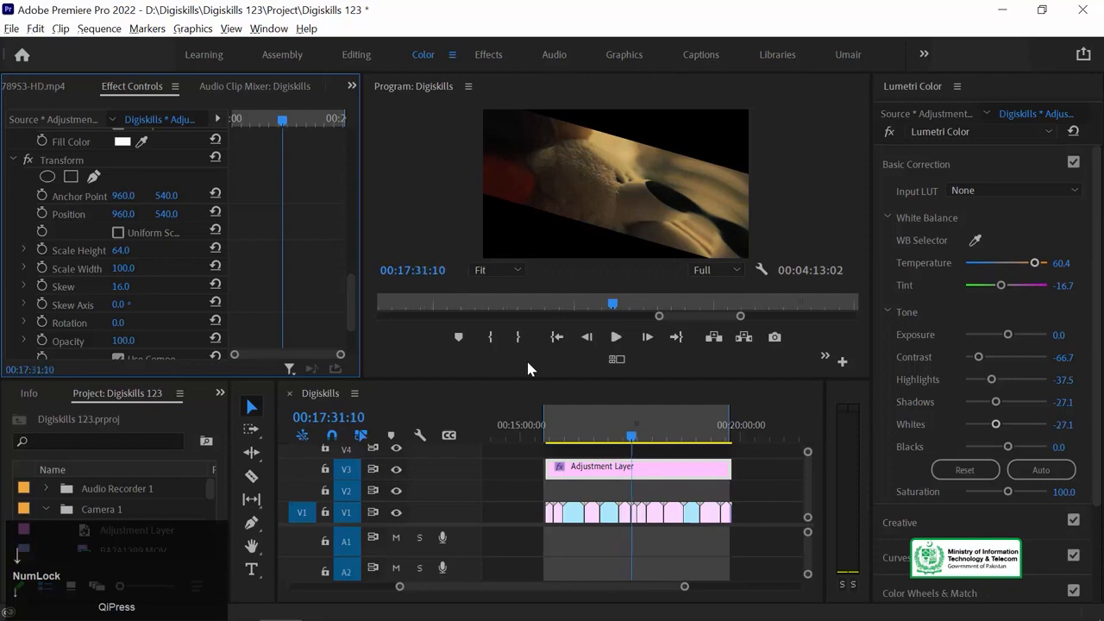
{"action": "key", "text": "Down"}
{"action": "key", "text": "Down"}
{"action": "key", "text": "Down"}
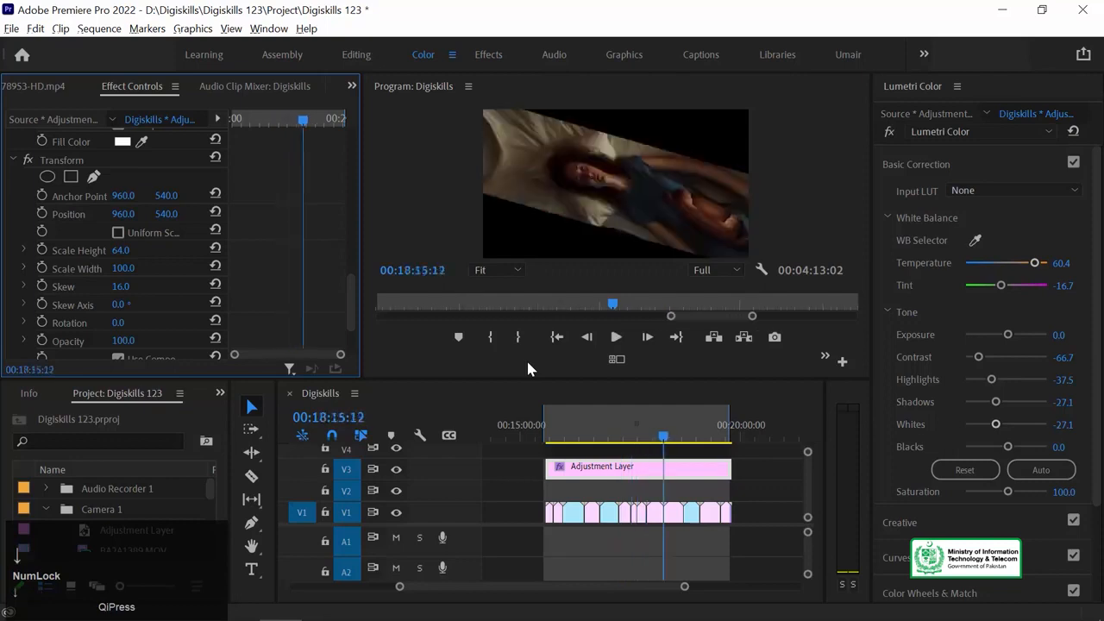
{"action": "key", "text": "Down"}
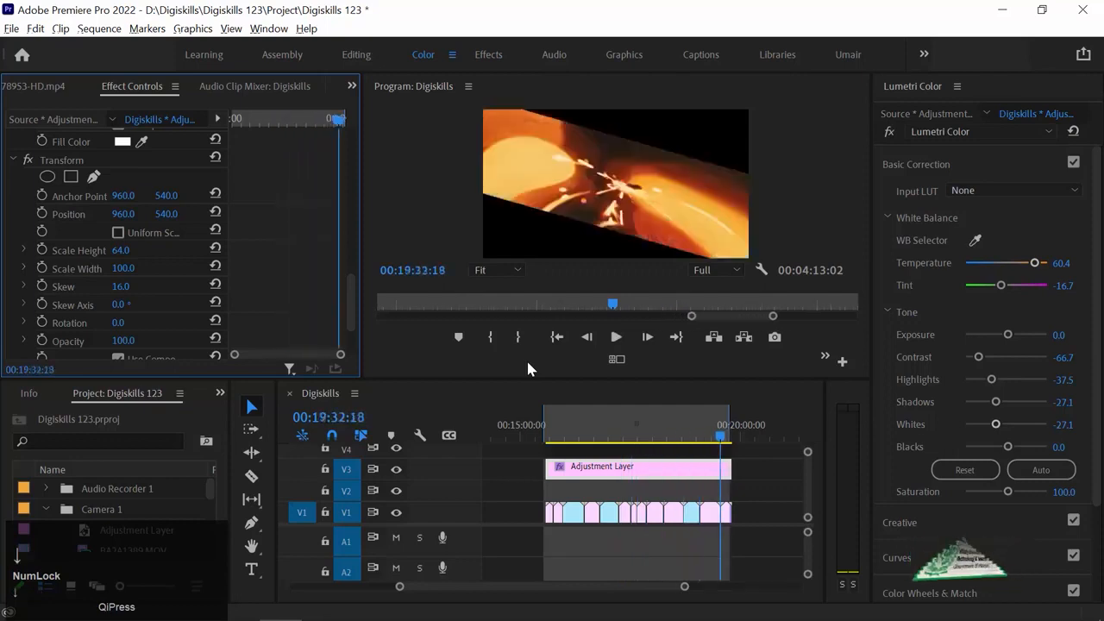
Extend the end of the V3 adjustment layer past 00:25:00:00 so it also covers the later clips on V1.
{"action": "left_click", "coordinate": [644, 471]}
{"action": "key", "text": "minus"}
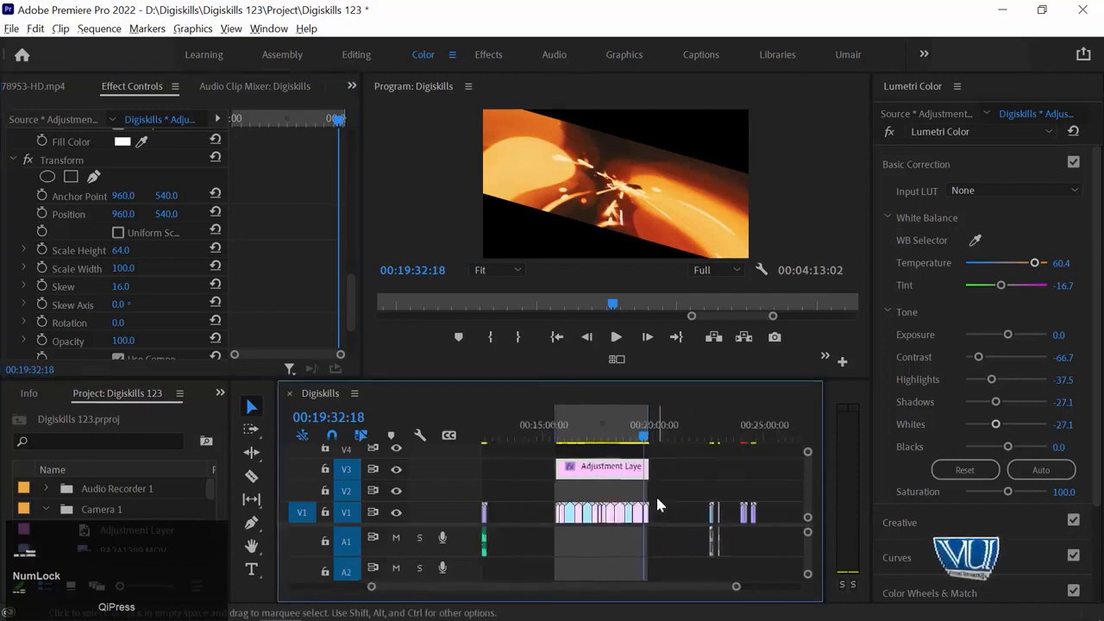
{"action": "left_click", "coordinate": [653, 477]}
{"action": "left_click_drag", "start_coordinate": [649, 466], "coordinate": [777, 465]}
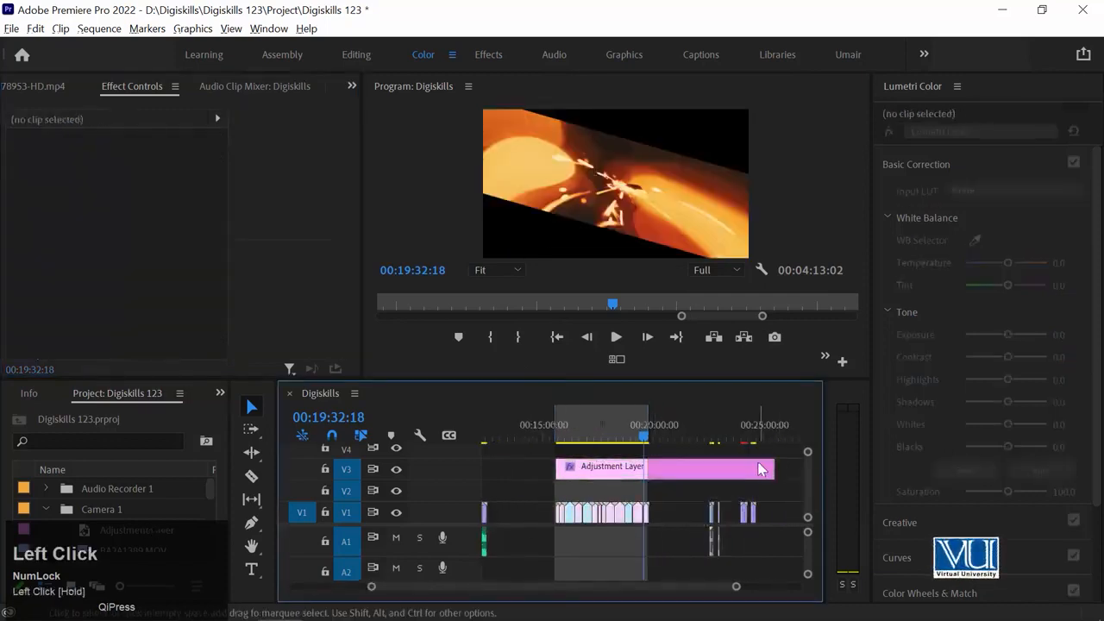